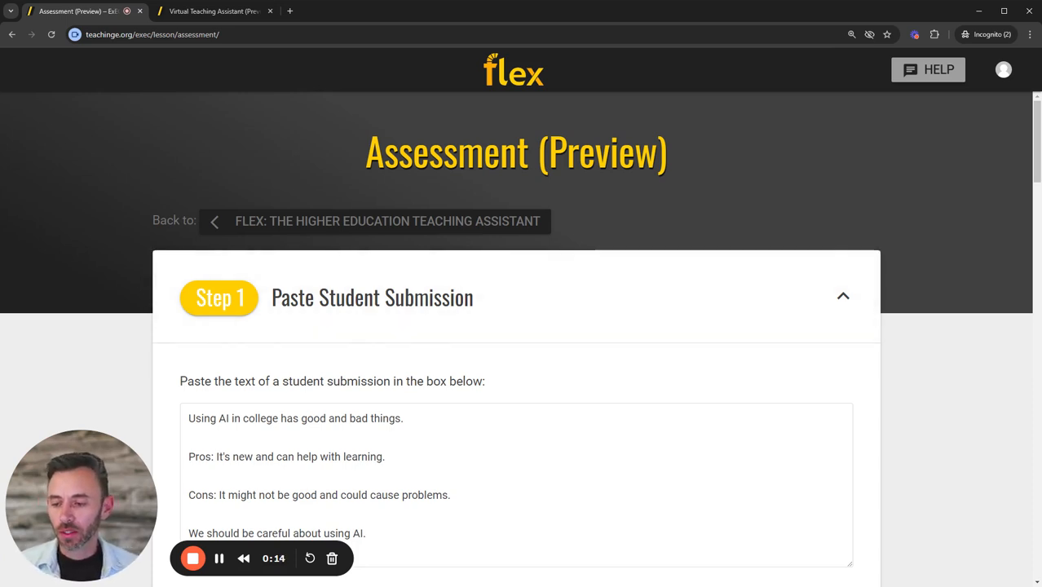
left_click_drag(269, 566, 1034, 235)
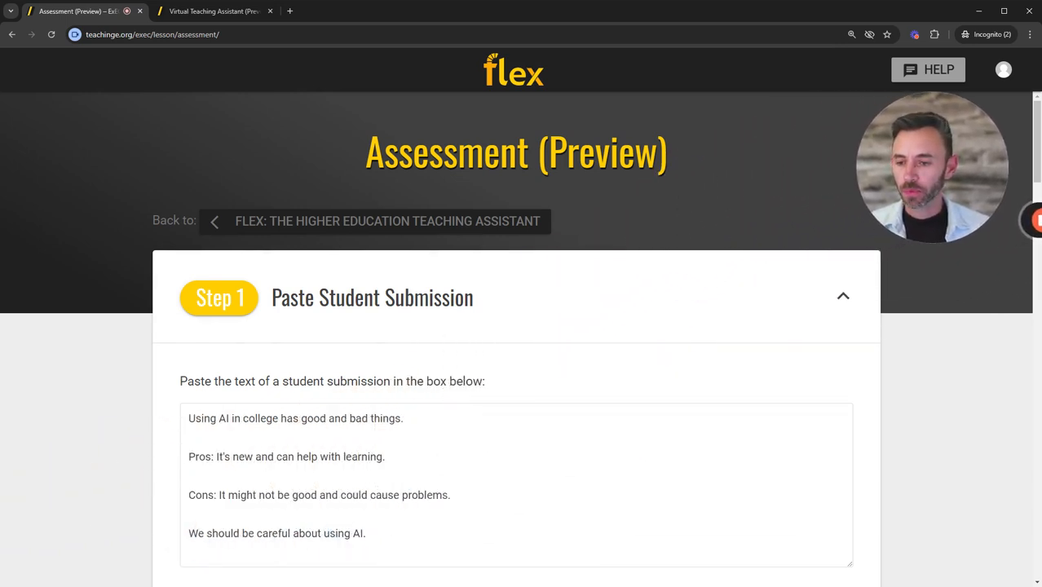
scroll(397, 331, "down", 1)
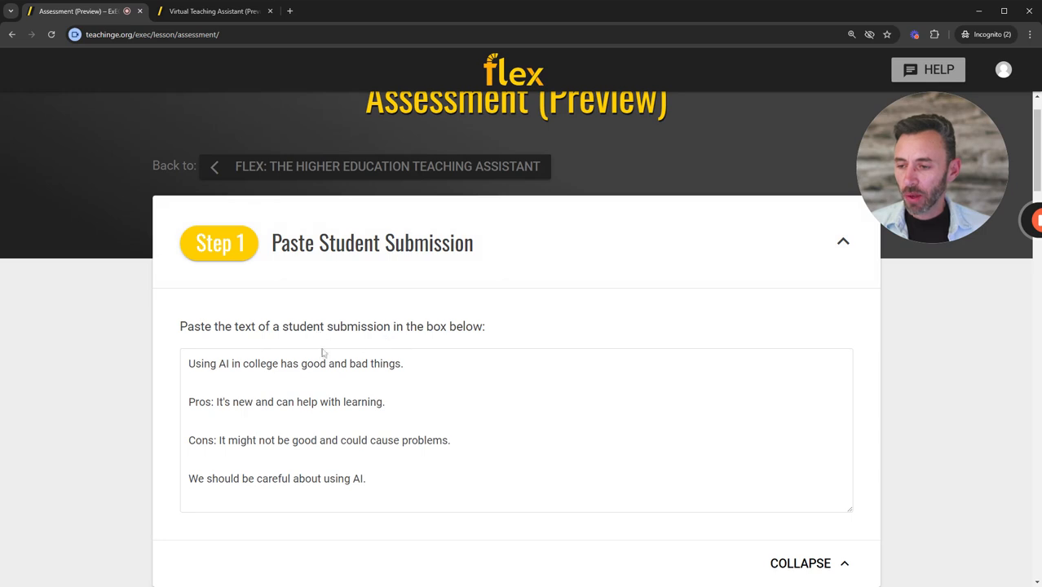
left_click(193, 421)
left_click_drag(367, 479, 217, 349)
left_click(220, 346)
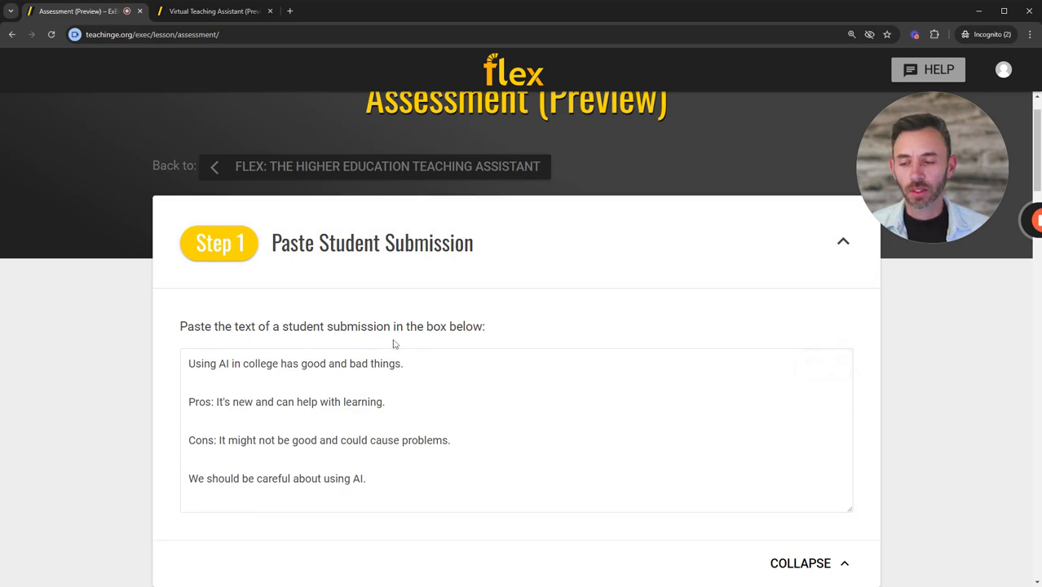
Step: Preview the example for Concise feedback, and set the feedback length back to Detailed
scroll(298, 342, "down", 5)
mouse_move(273, 482)
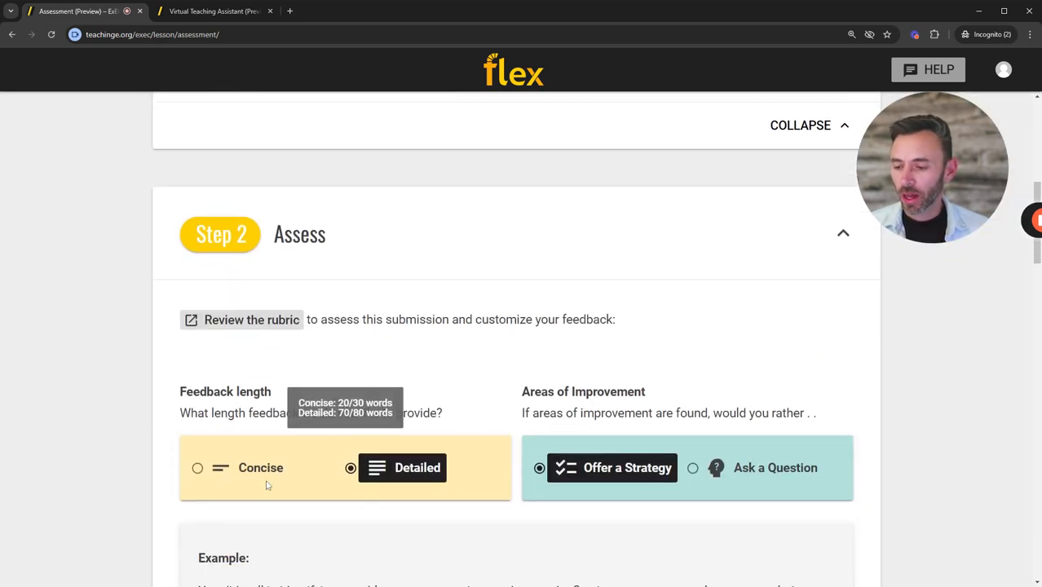
left_click_drag(247, 473, 254, 473)
left_click(407, 467)
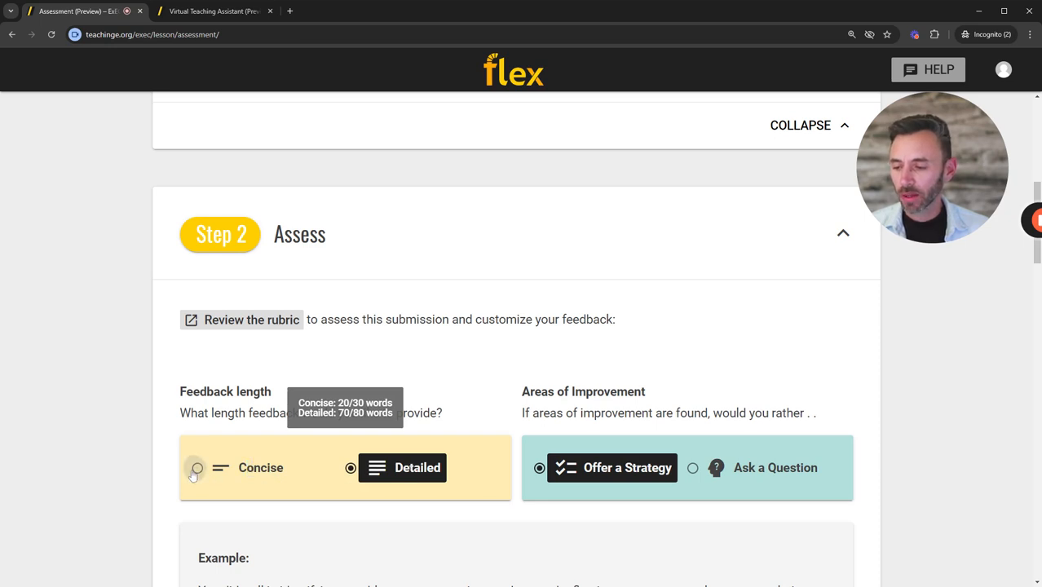
left_click(197, 469)
scroll(338, 476, "down", 2)
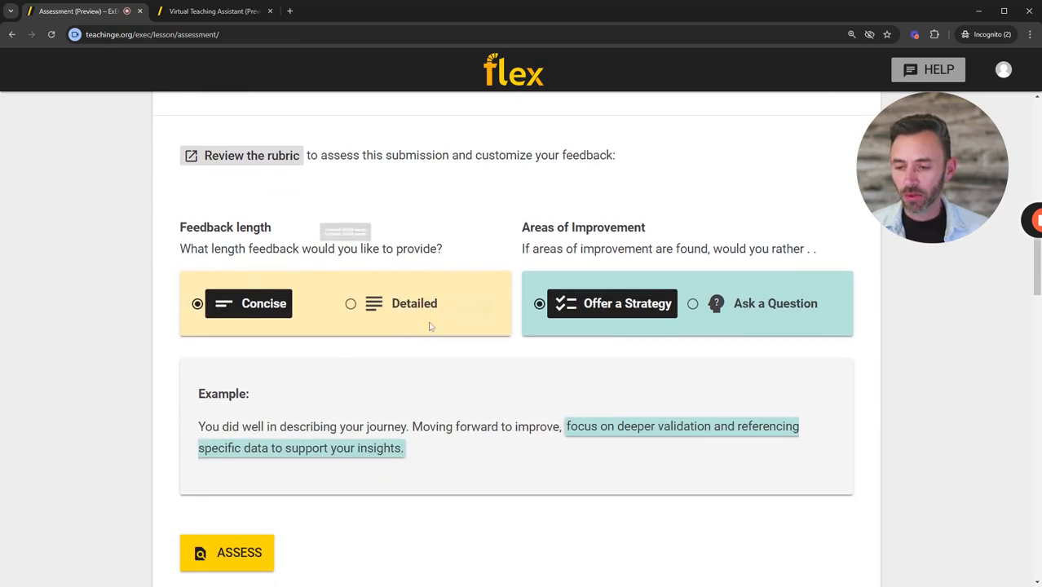
left_click(352, 305)
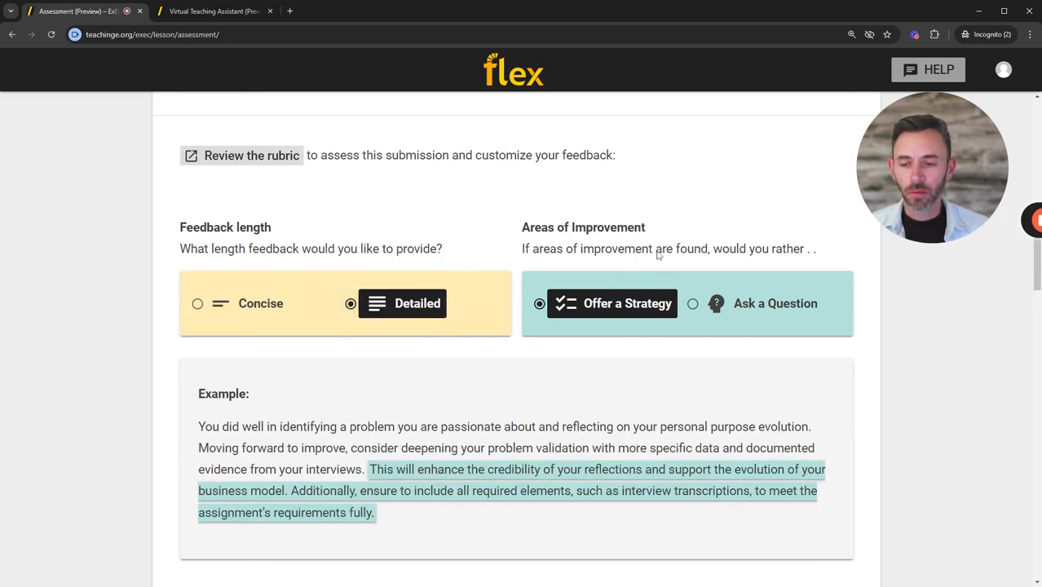
Step: Assess the student submission with detailed, strategy-based feedback and review the generated grade and written feedback
mouse_move(713, 302)
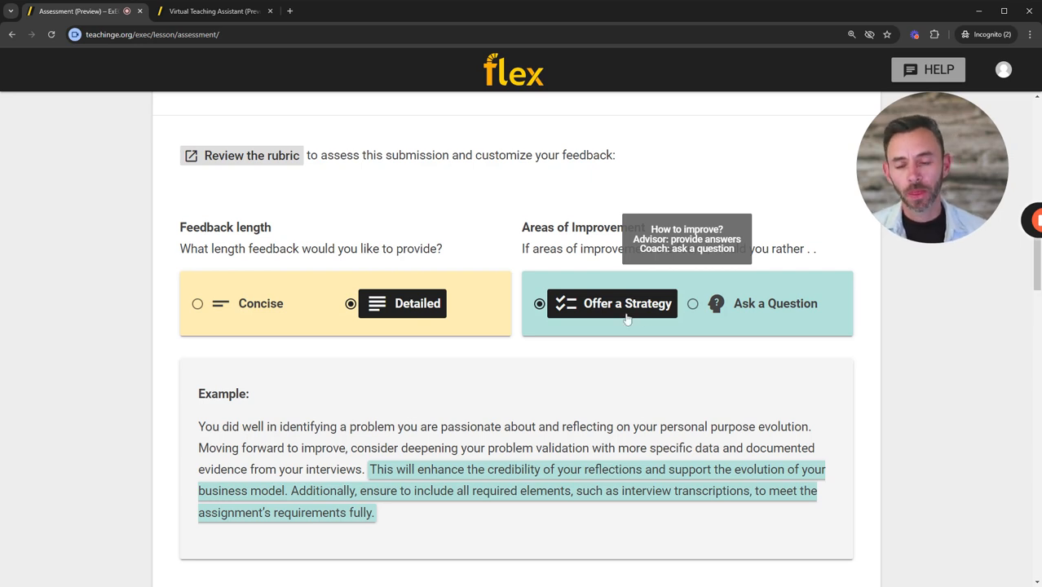
scroll(317, 433, "down", 3)
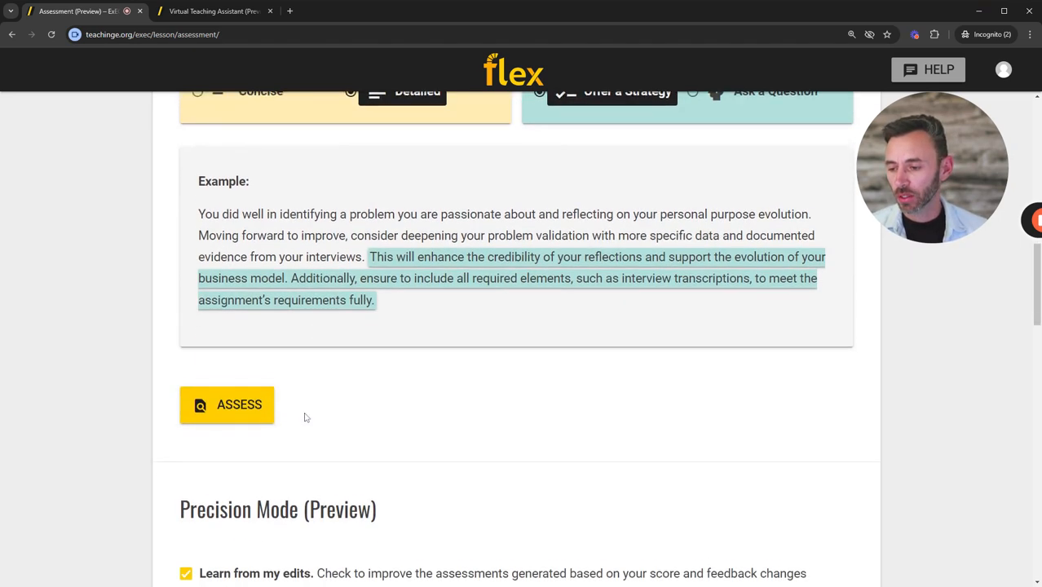
left_click(240, 399)
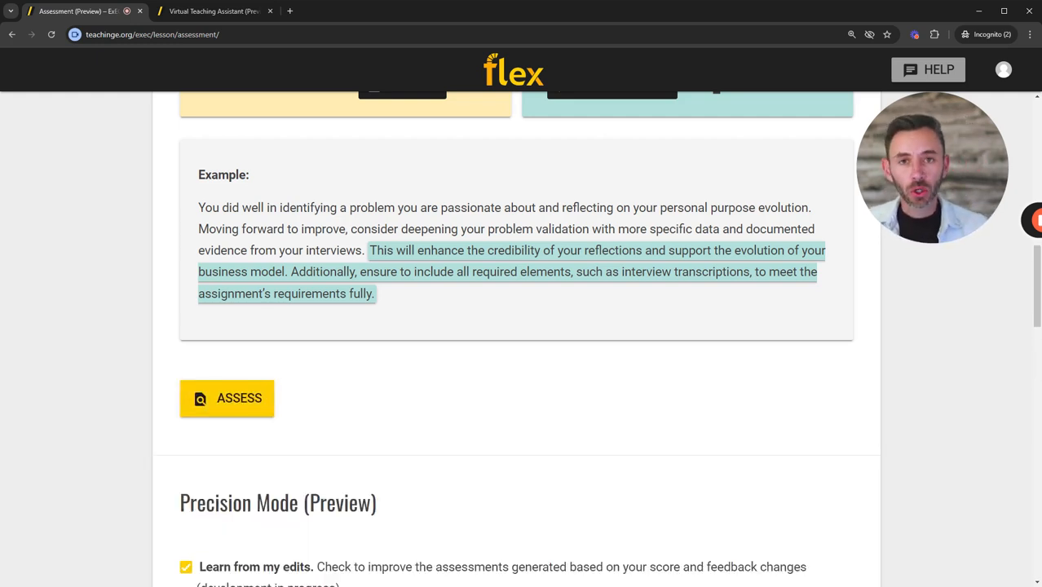
scroll(137, 420, "down", 6)
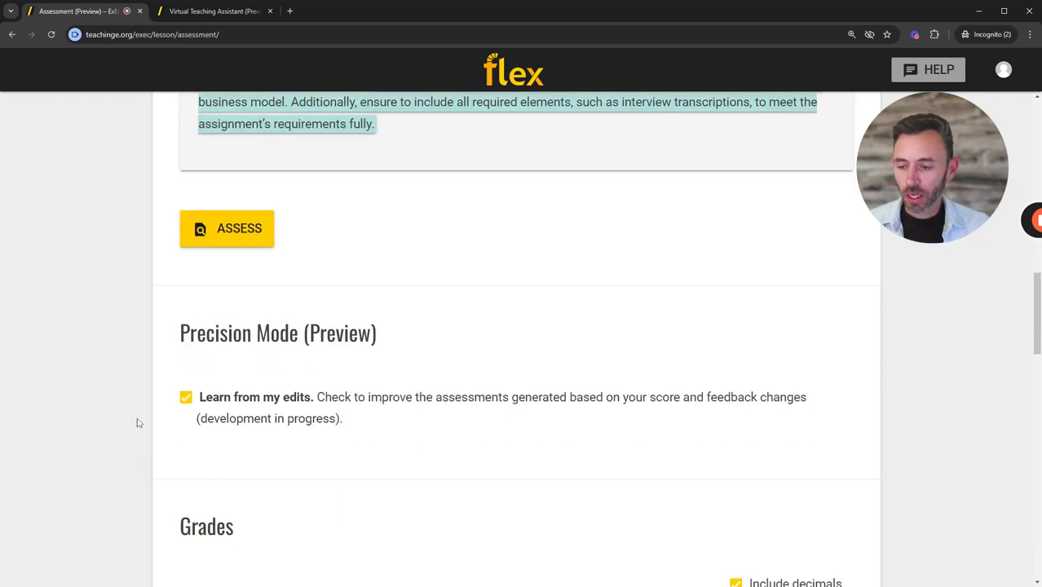
scroll(138, 420, "down", 1)
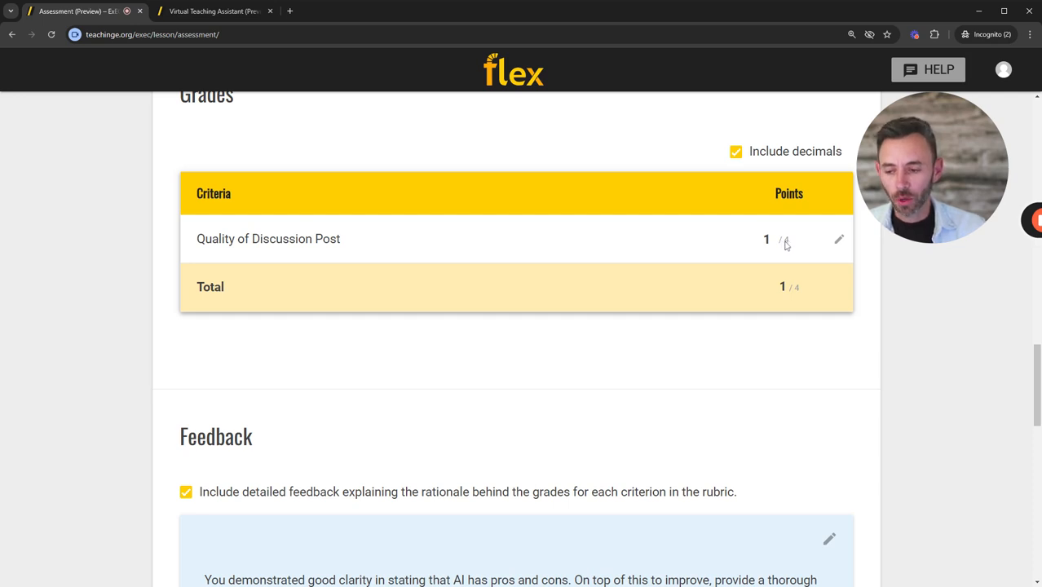
scroll(649, 420, "down", 2)
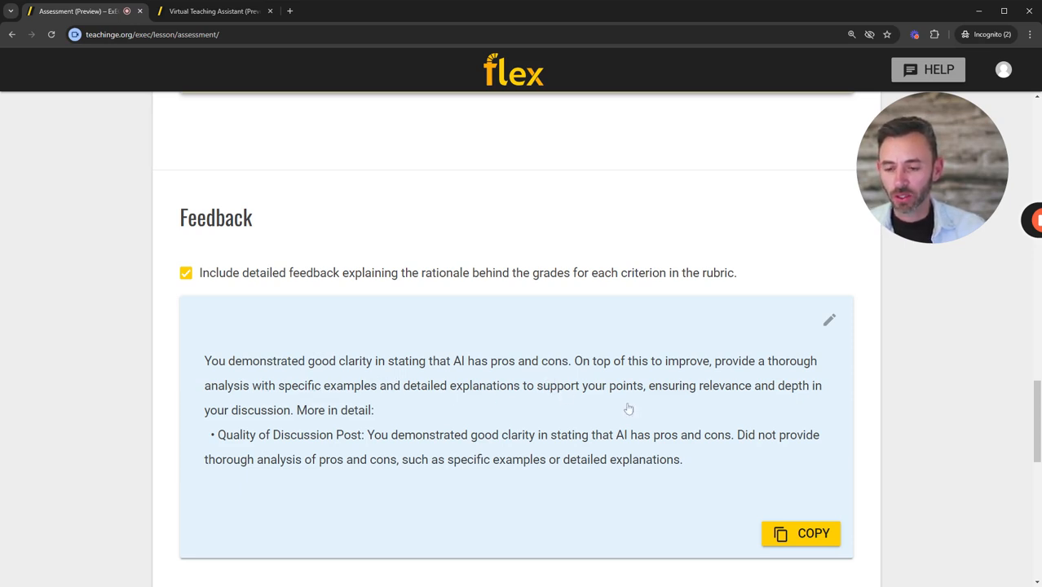
Step: Replace the short student submission with the copied longer post on AI pros and cons, and save it
left_click_drag(1037, 404, 1039, 146)
left_click(190, 285)
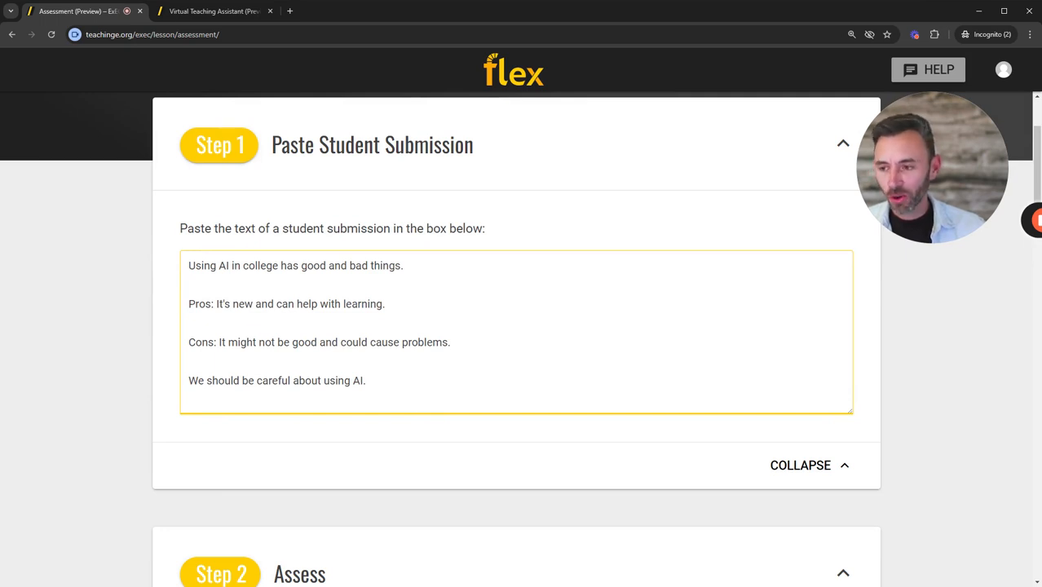
left_click_drag(217, 266, 403, 266)
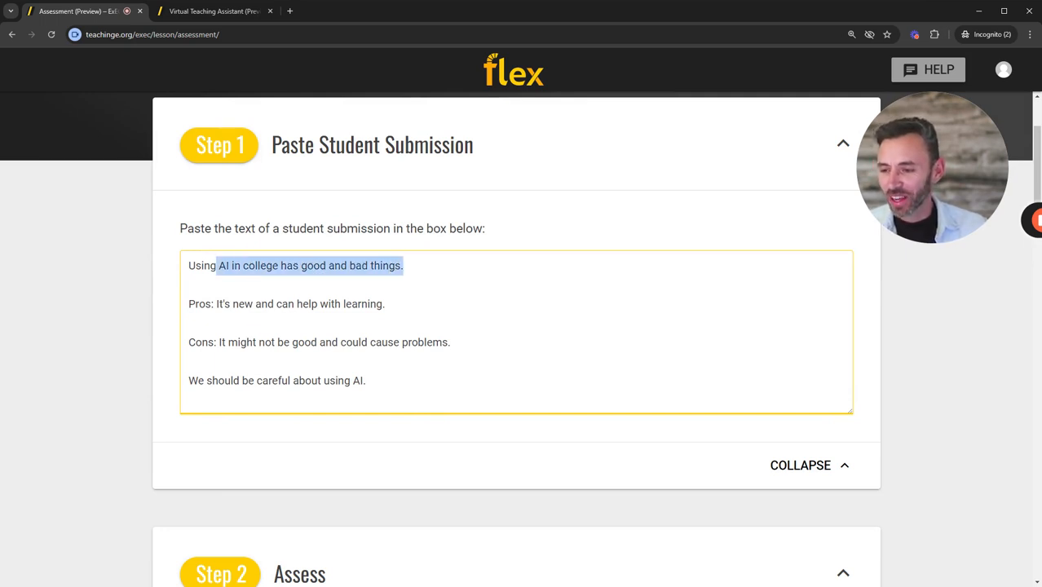
left_click_drag(210, 305, 385, 304)
left_click(402, 343)
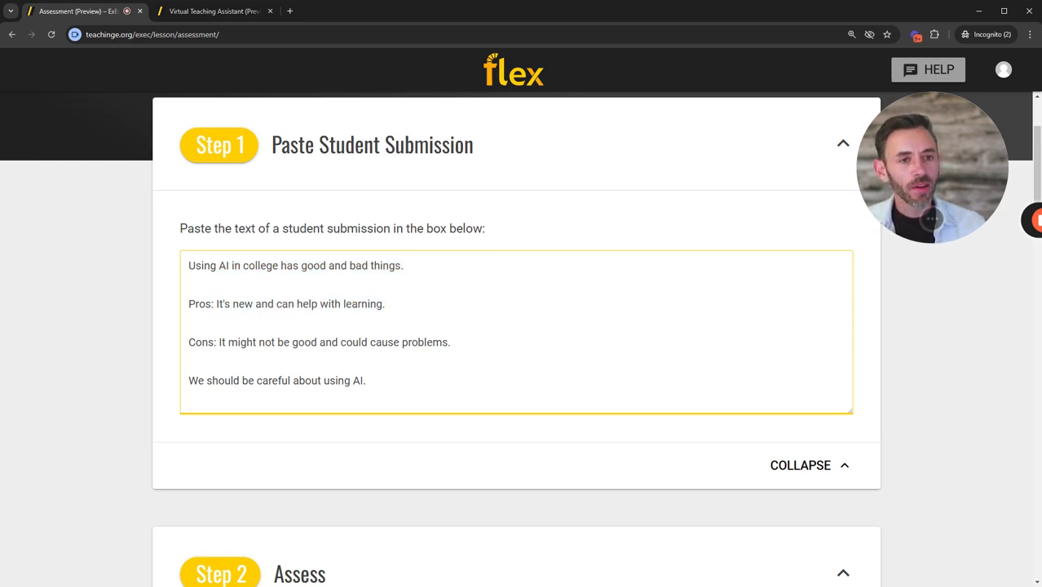
key("ctrl+a")
key("BackSpace")
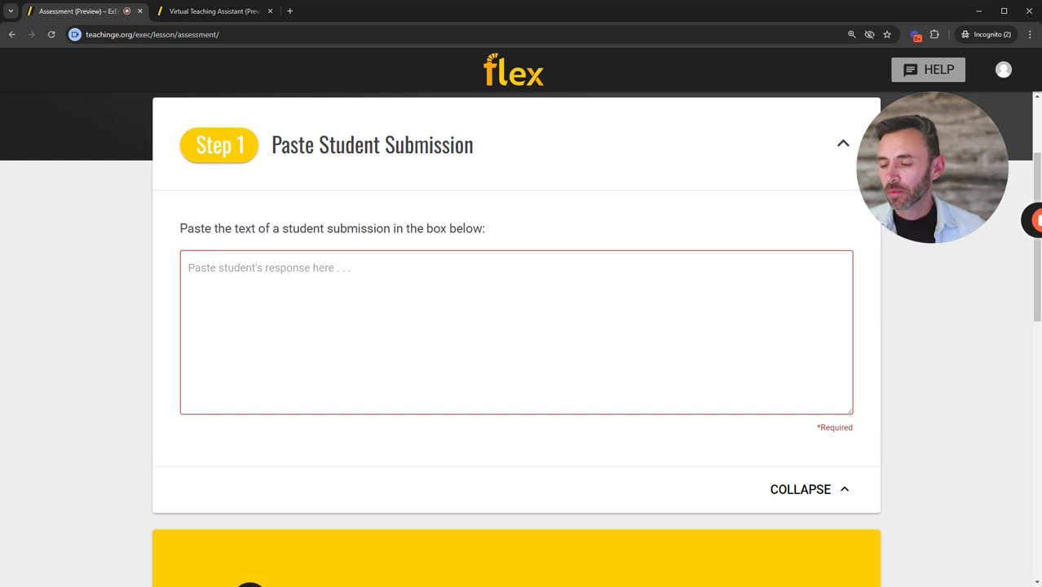
left_click(189, 268)
key("ctrl+v")
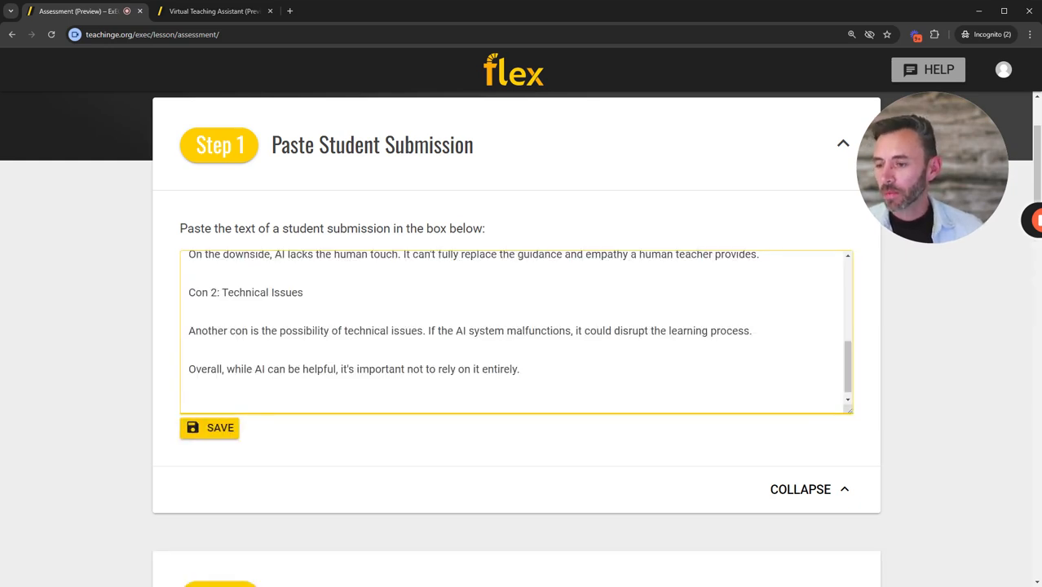
scroll(516, 332, "up", 2)
scroll(516, 332, "up", 3)
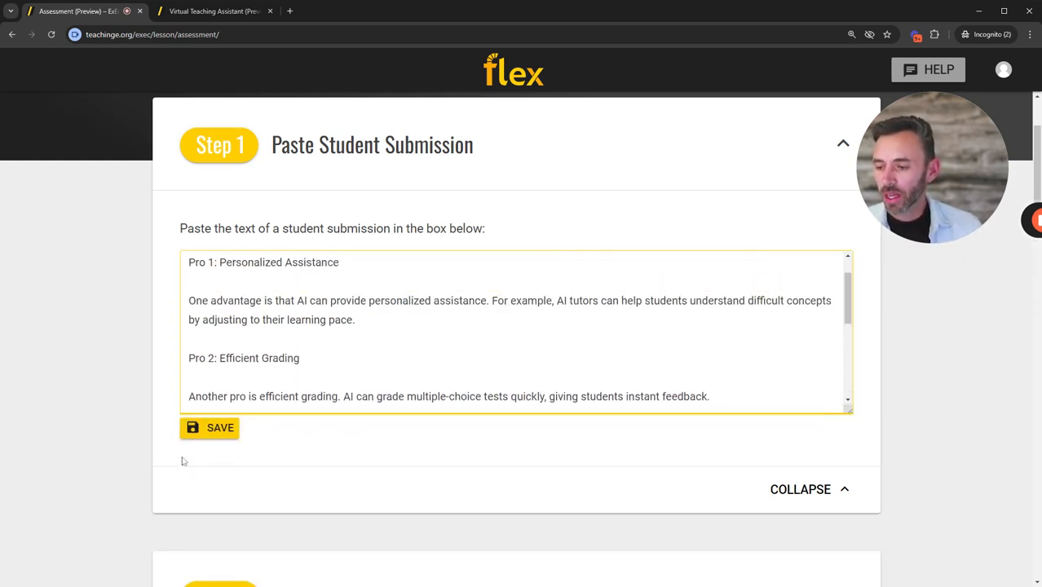
left_click(204, 437)
Step: Assess the new submission and review its grade for Quality of Discussion Post and the written feedback
scroll(164, 432, "down", 9)
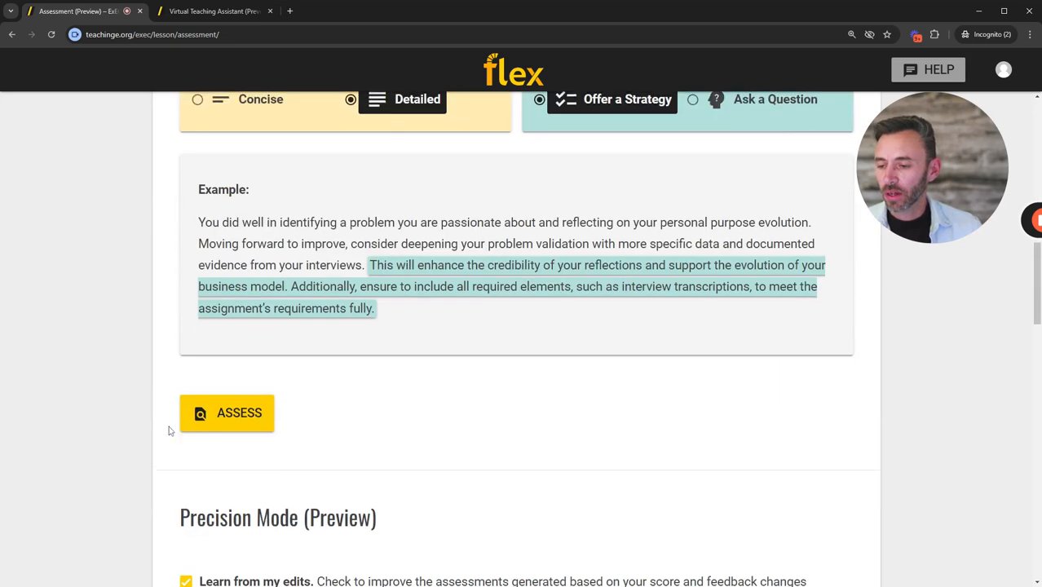
left_click(236, 417)
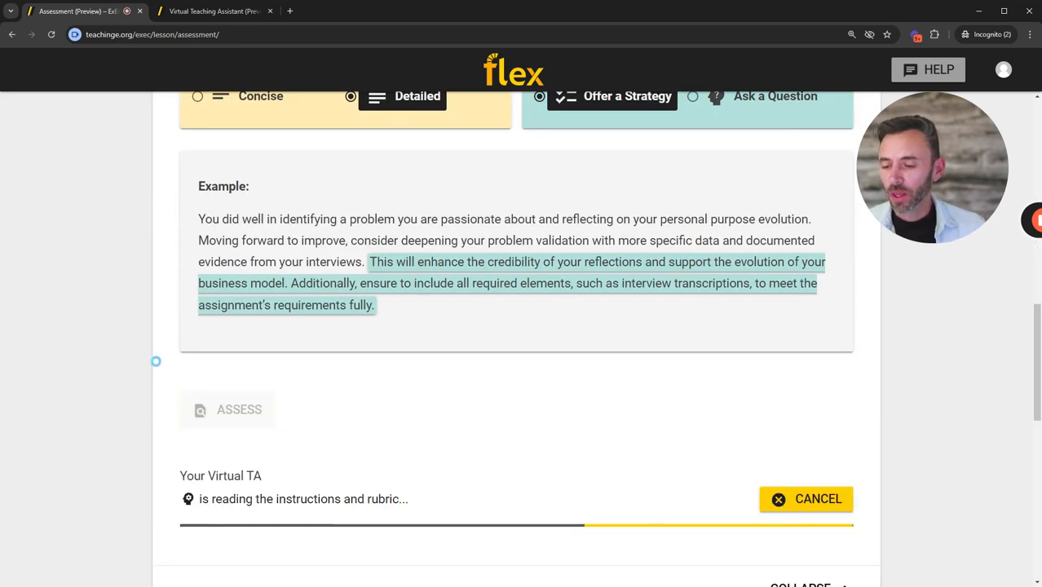
scroll(156, 361, "down", 5)
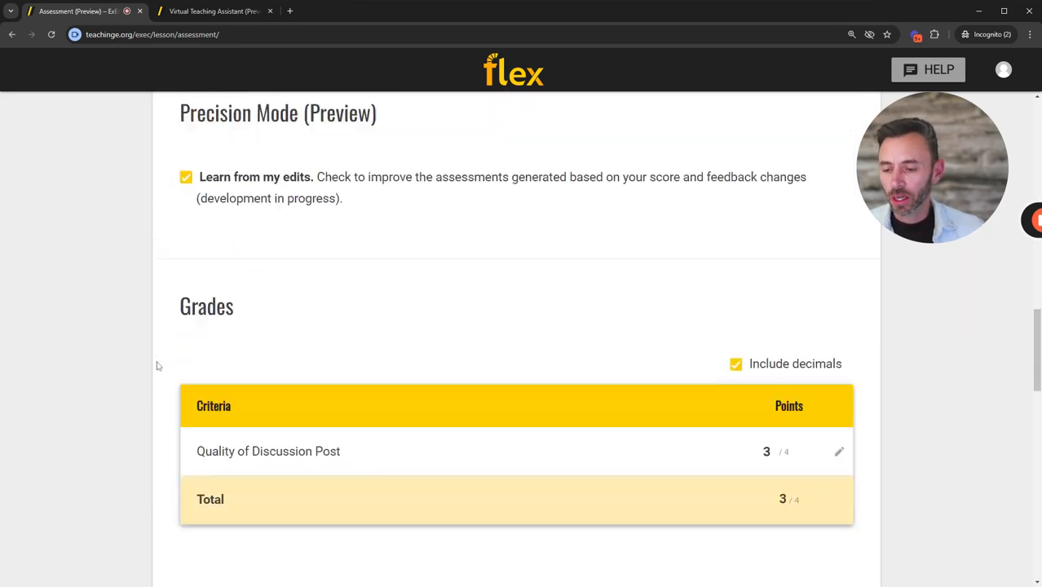
scroll(158, 366, "down", 1)
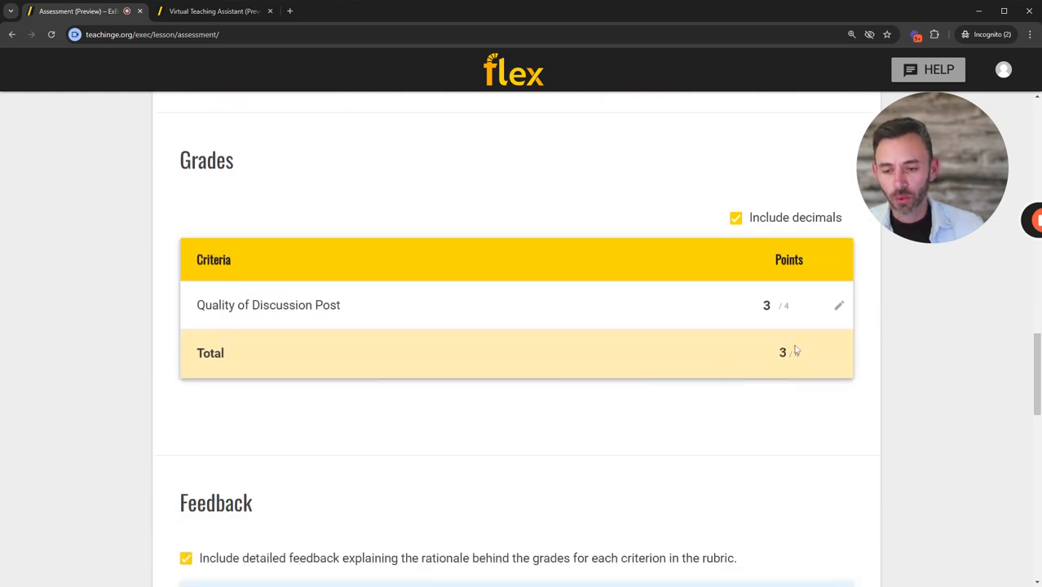
scroll(796, 350, "down", 3)
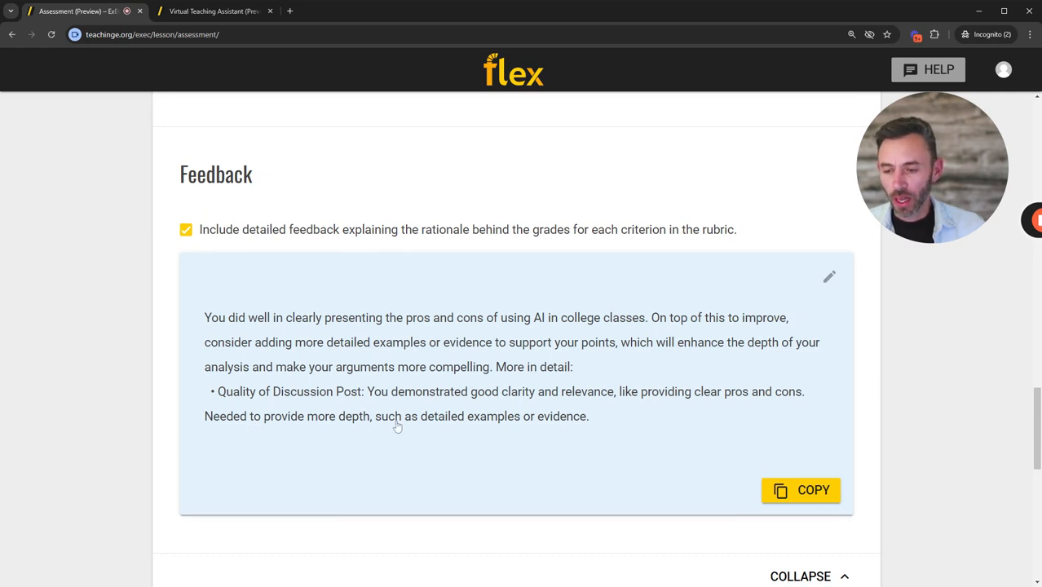
Step: Delete the phrase "More in detail:" from the end of the feedback's first paragraph
left_click(615, 377)
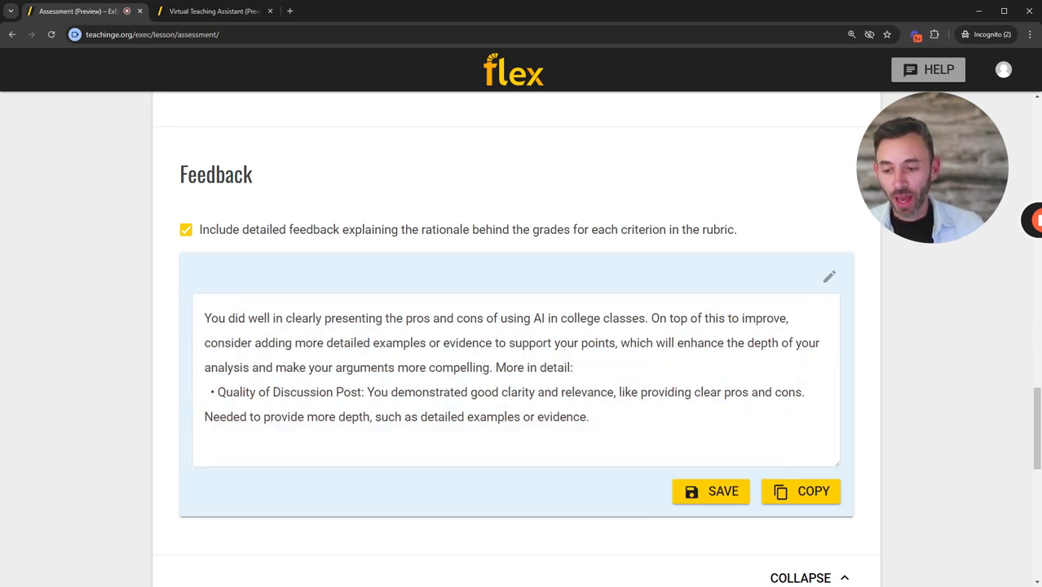
key("ctrl+shift+Left")
key("ctrl+shift+Left")
key("ctrl+shift+Left")
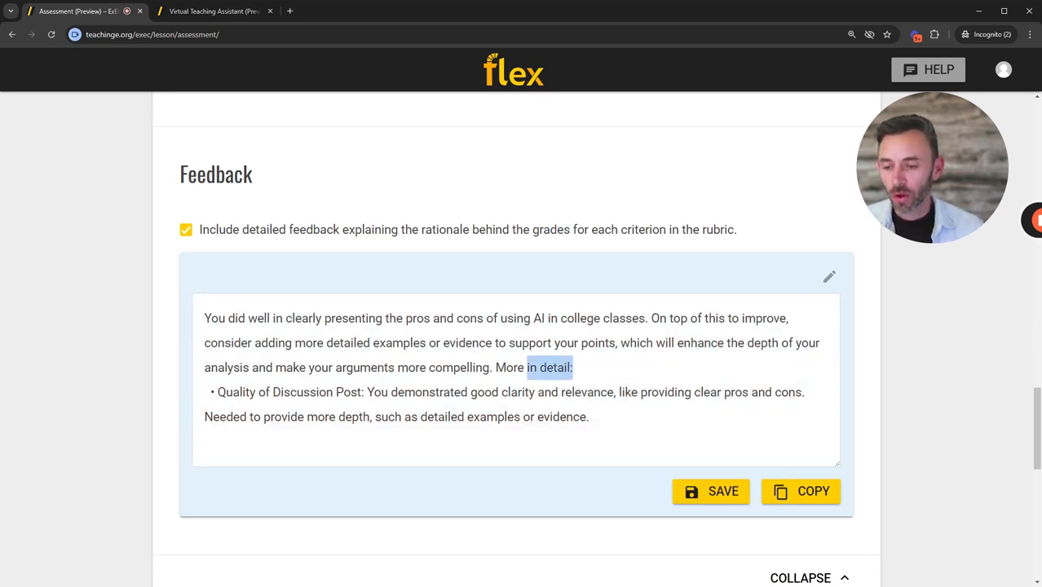
key("BackSpace")
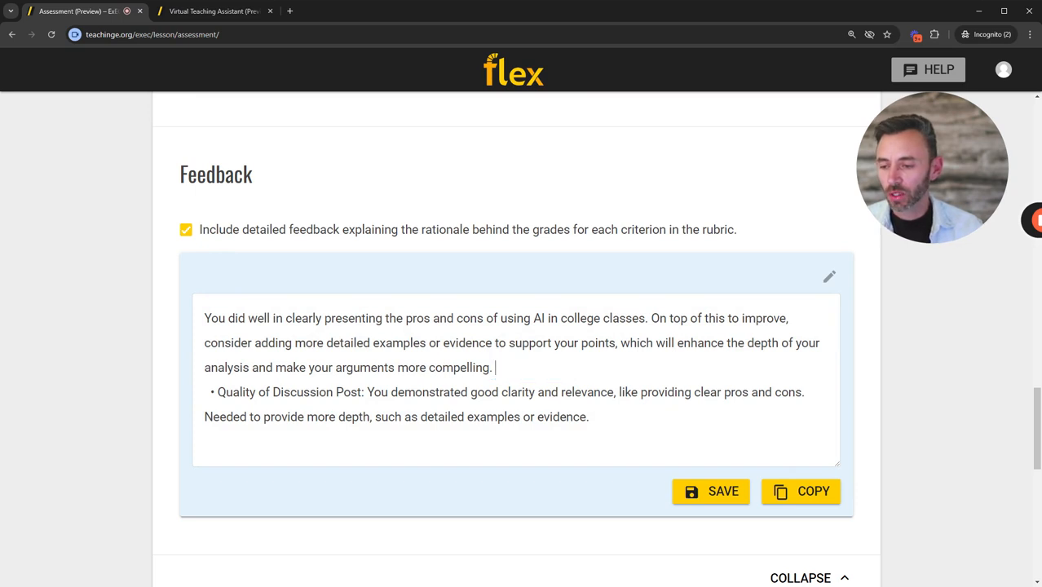
Step: Merge the bullet into the feedback paragraph by deleting the line break and the "Quality of Discussion Post:" label, and copy the edited feedback
key("Delete")
key("ctrl+shift+Right")
key("ctrl+shift+Right")
key("ctrl+shift+Right")
key("ctrl+shift+Right")
key("ctrl+shift+Right")
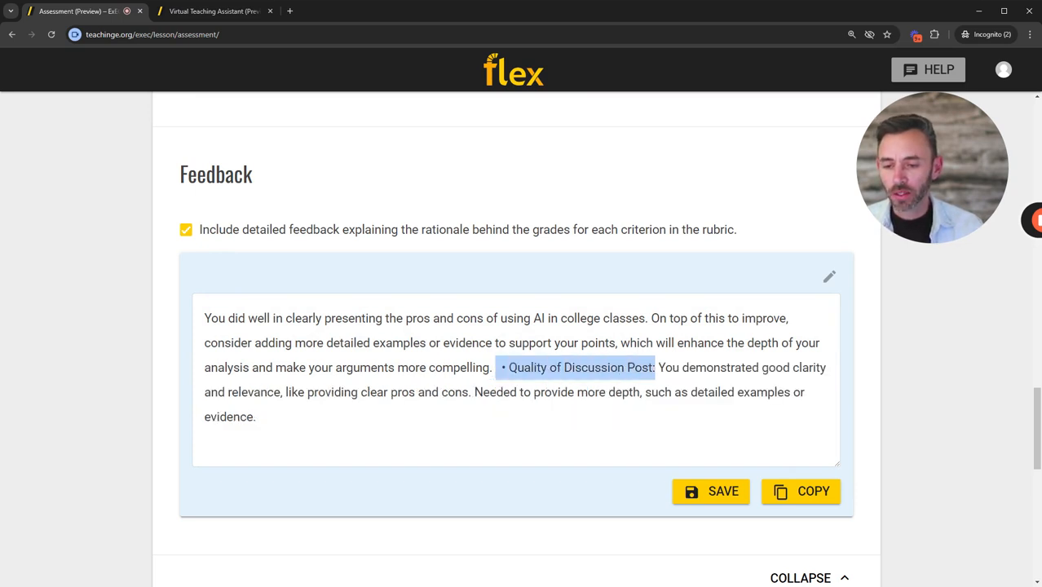
key("BackSpace")
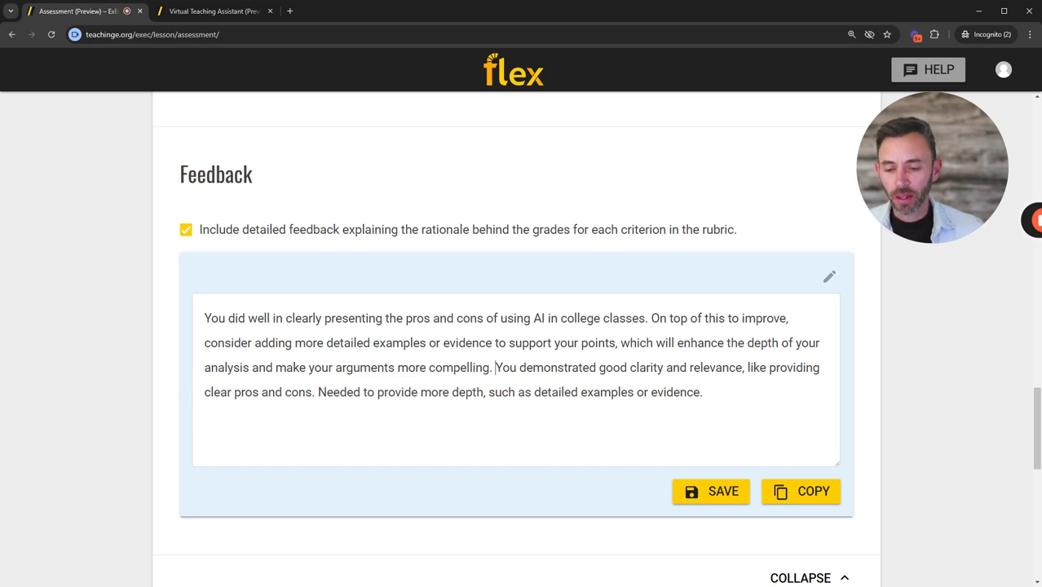
left_click(776, 488)
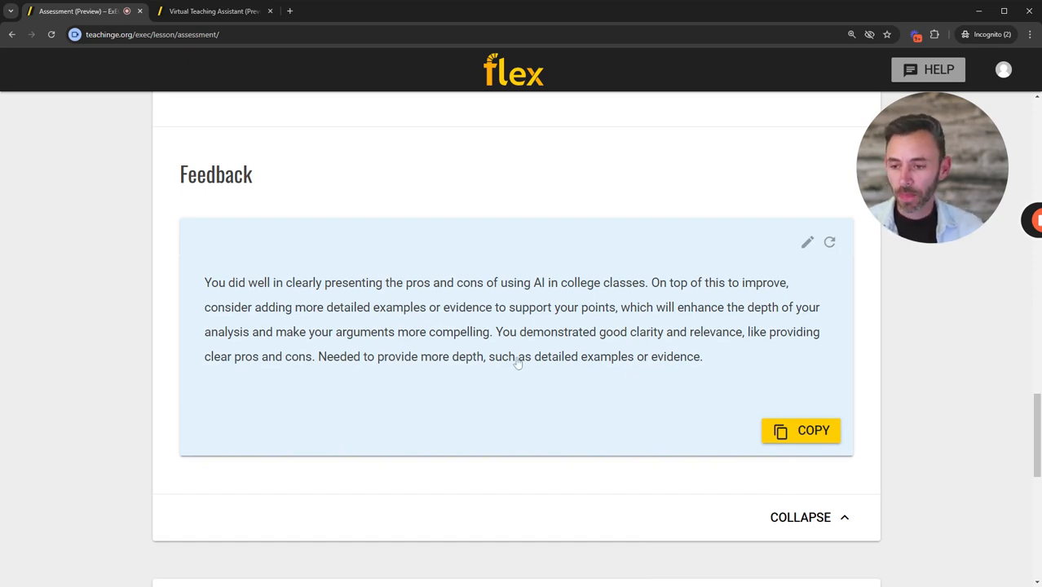
scroll(517, 363, "up", 12)
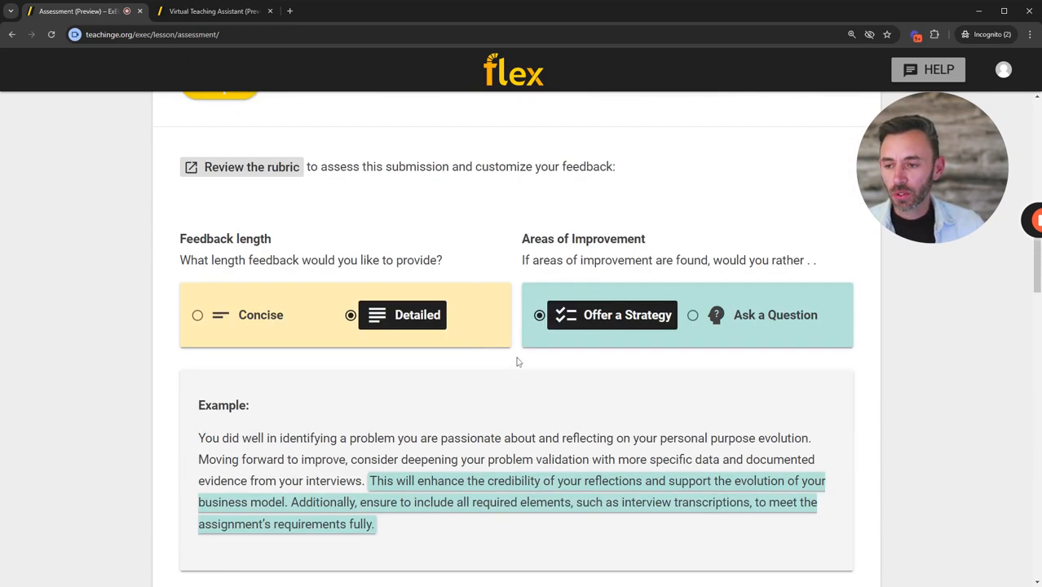
scroll(517, 362, "up", 7)
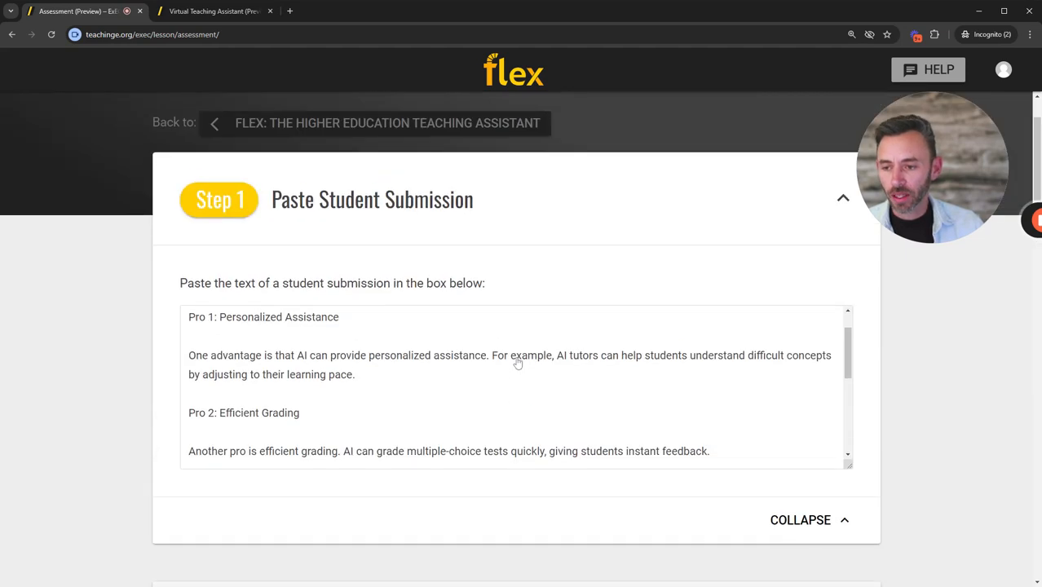
left_click(356, 375)
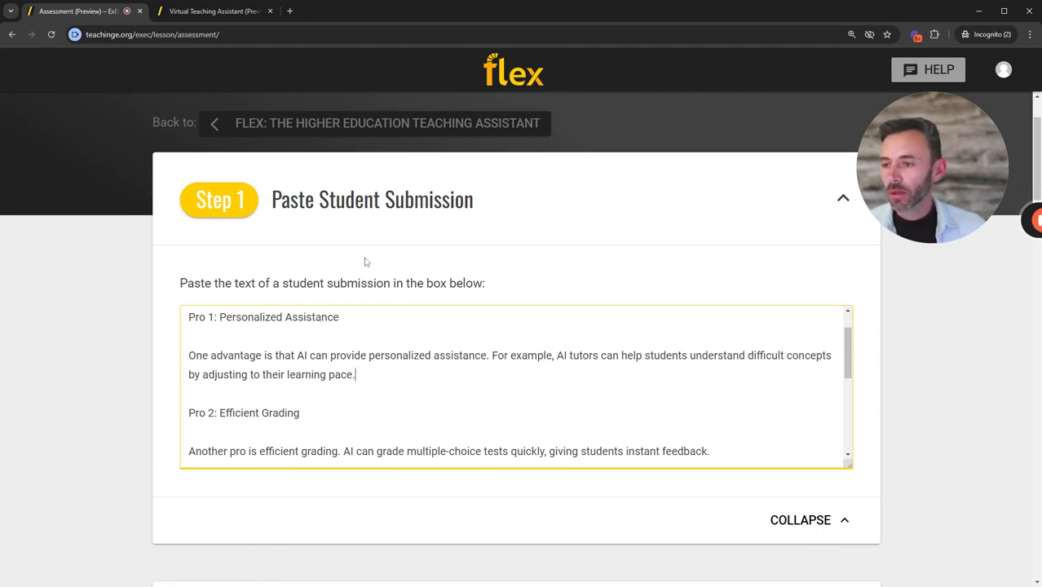
Step: Switch to the Virtual Teaching Assistant page, end the current chat and start a new one
key("ctrl+Tab")
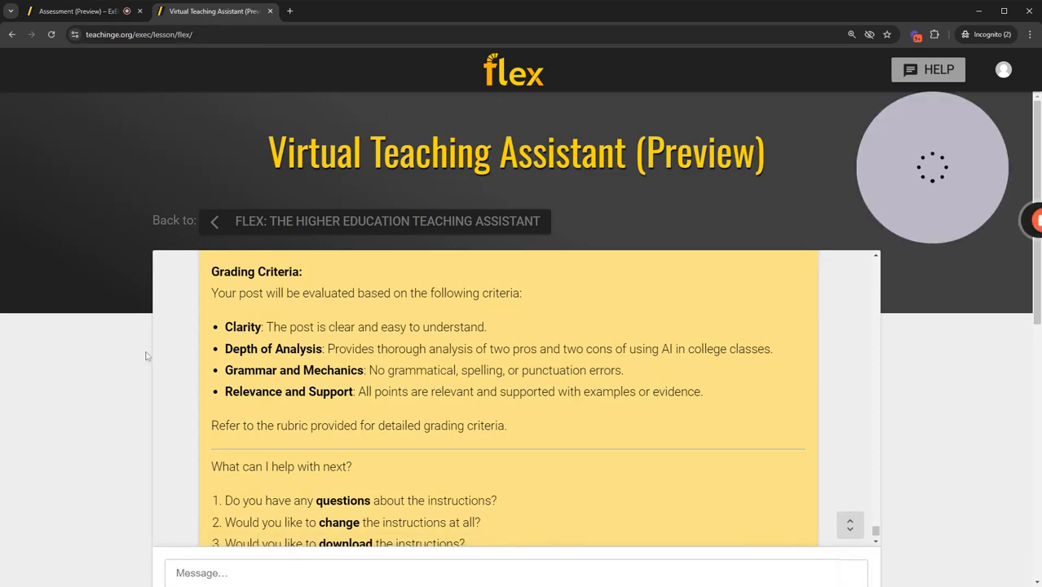
scroll(111, 375, "down", 3)
left_click(194, 405)
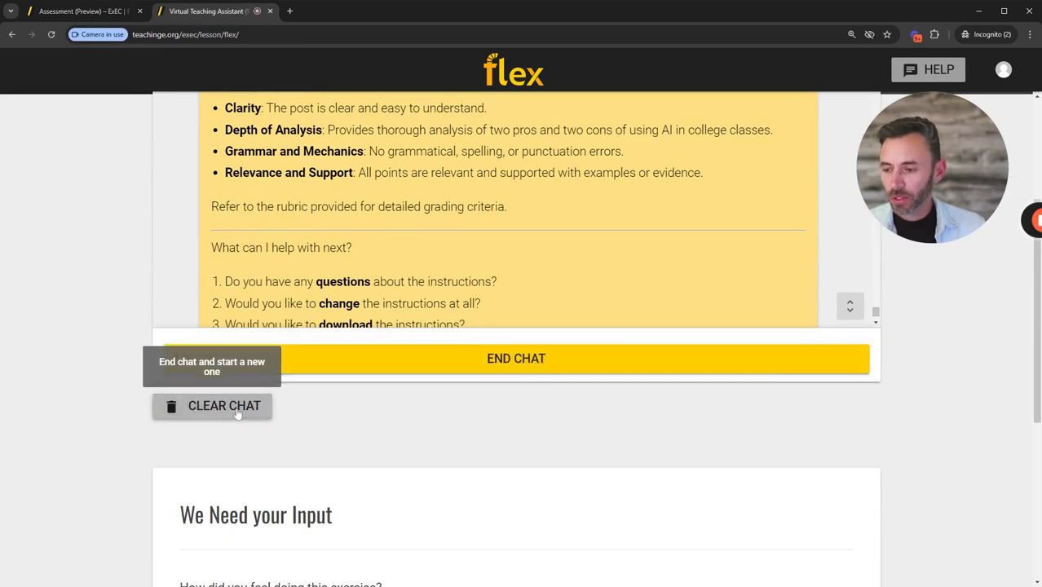
left_click(467, 328)
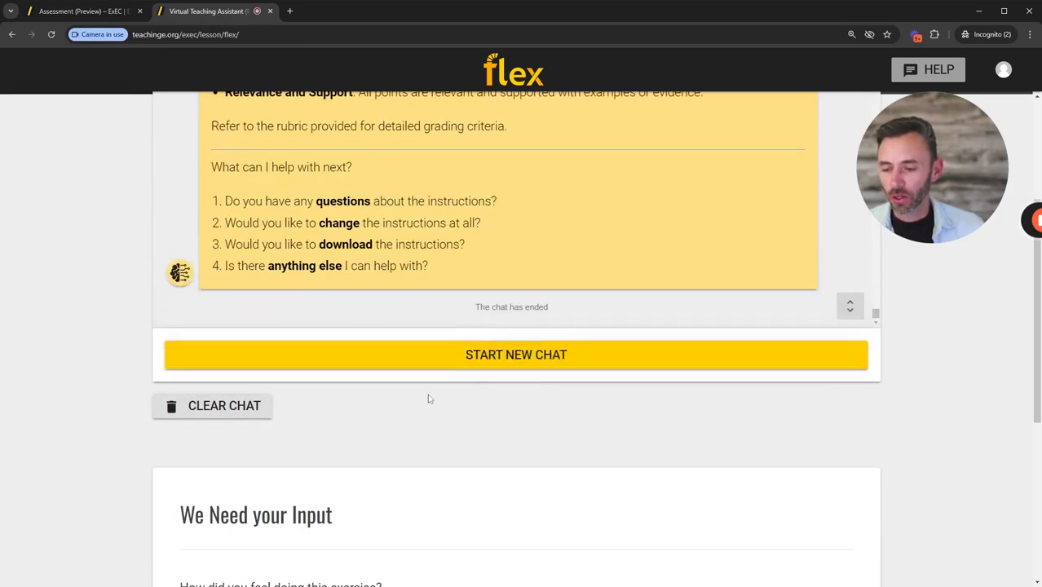
left_click(457, 348)
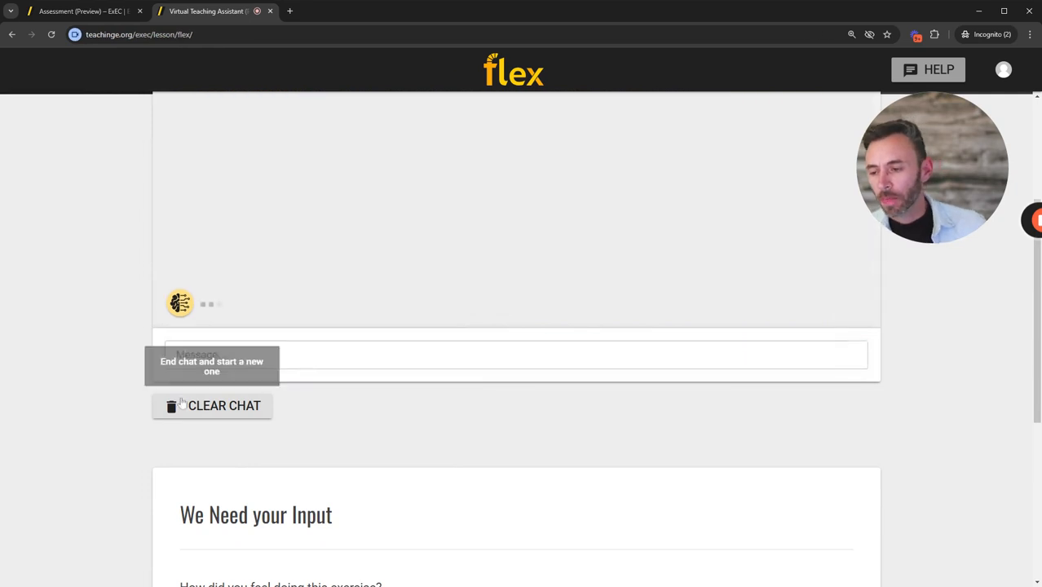
scroll(117, 390, "up", 2)
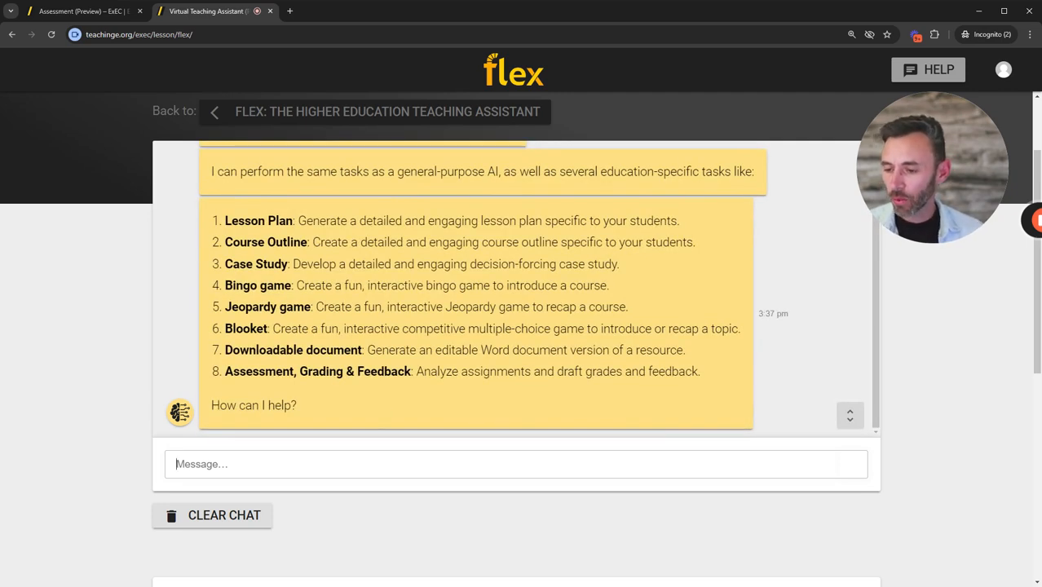
Step: Request "option 8" from the assistant for assessment, grading and feedback, and open its Create a Rubric tool
type("op")
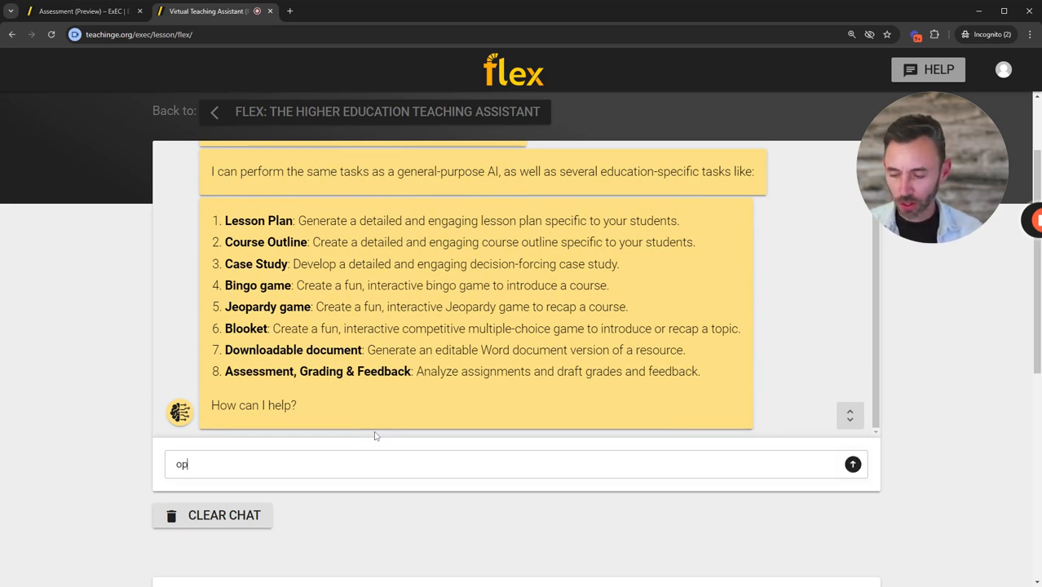
type("tion 8")
key("Return")
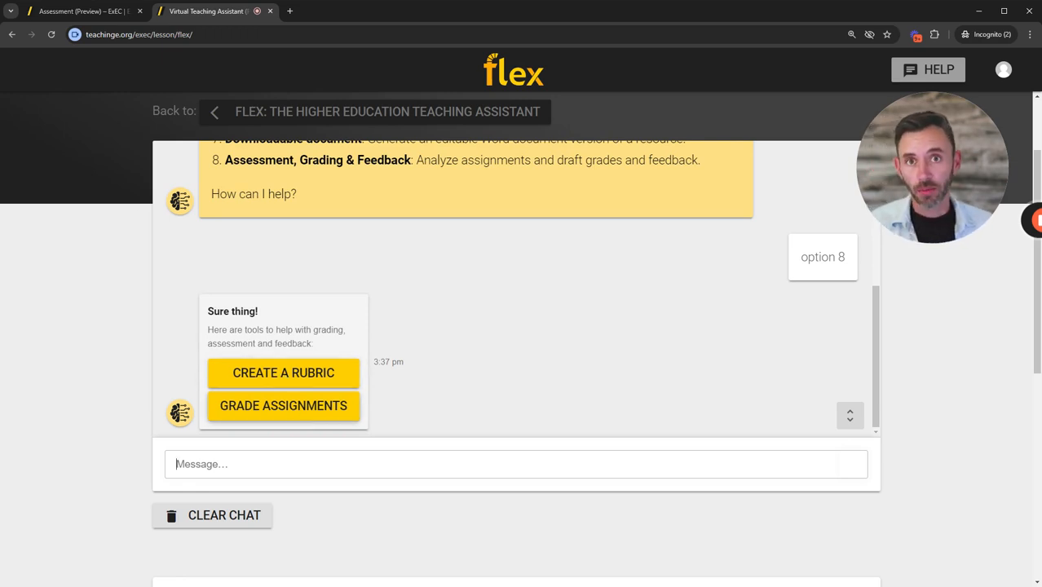
left_click(301, 377)
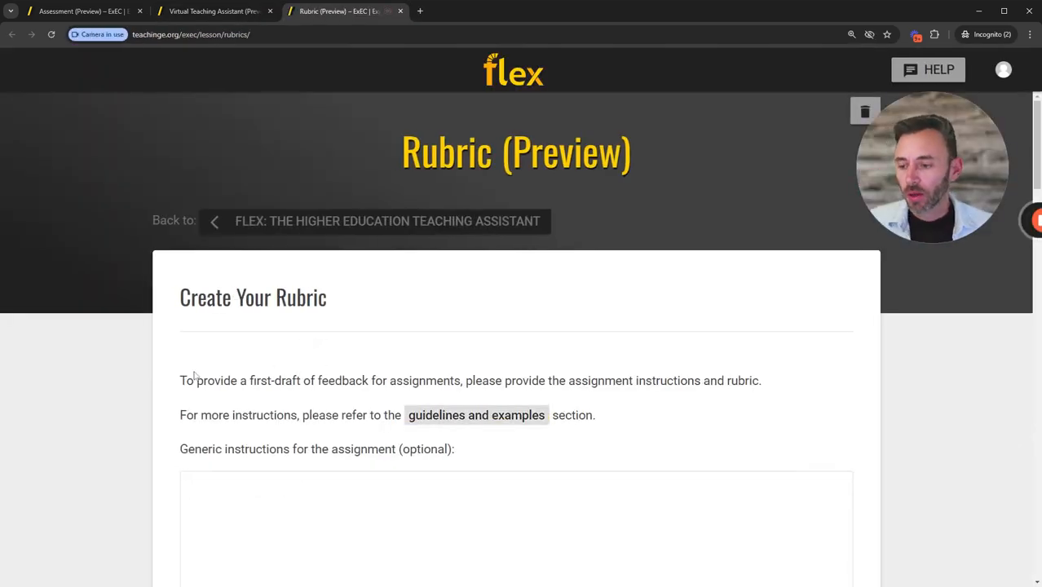
Step: Examine the rubric's Quality of Discussion Post criterion and its rating descriptions from Excellent (A) to Needs Work (D - F)
scroll(168, 378, "down", 4)
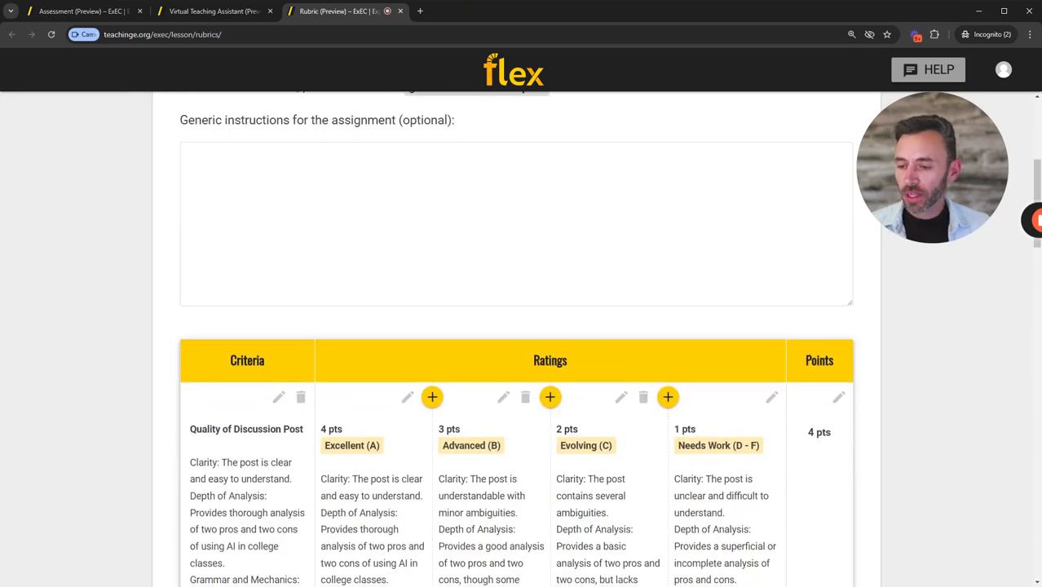
scroll(184, 292, "down", 3)
scroll(184, 292, "down", 1)
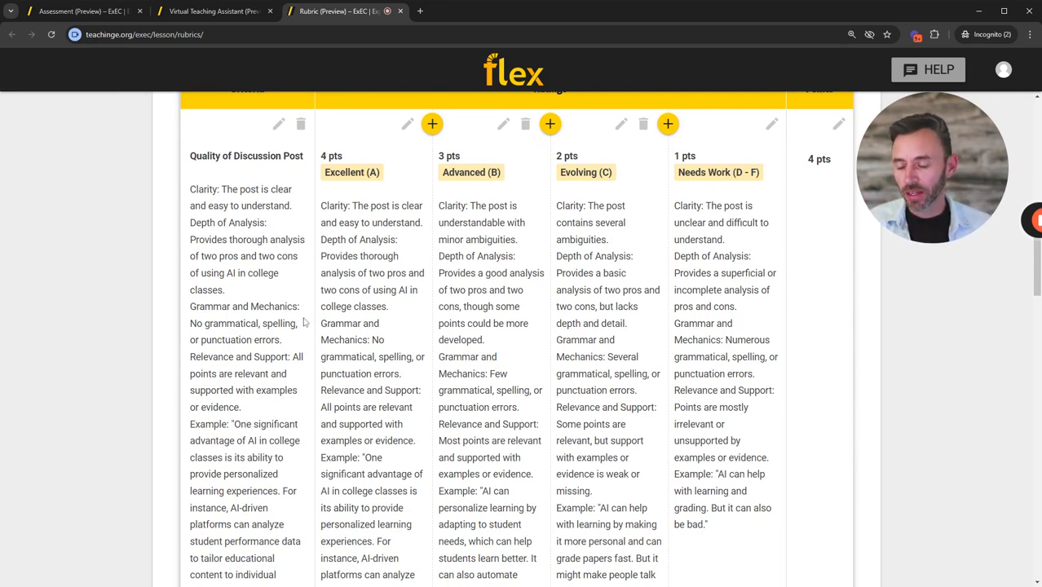
scroll(244, 300, "up", 1)
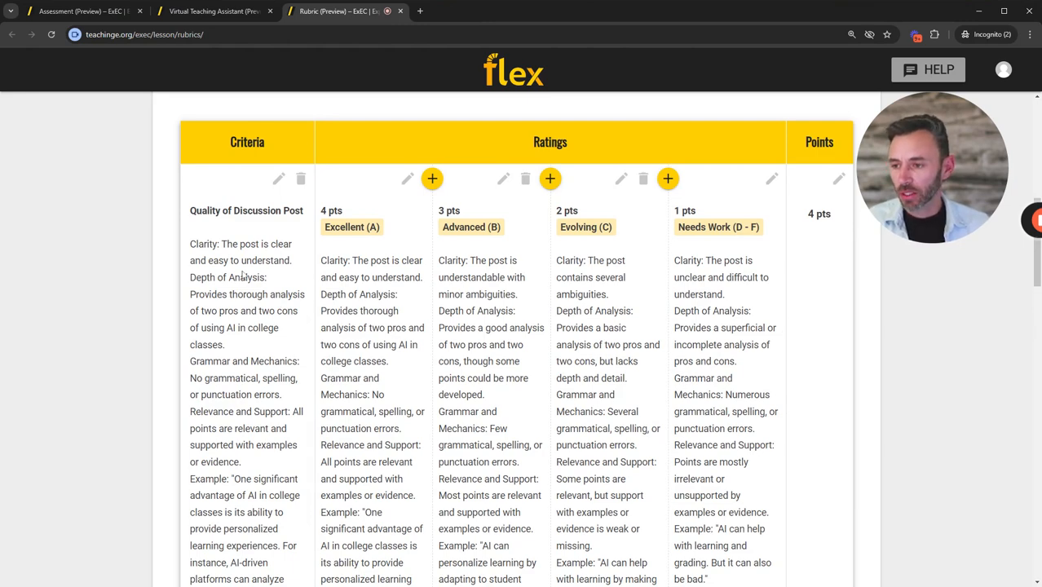
scroll(243, 276, "down", 8)
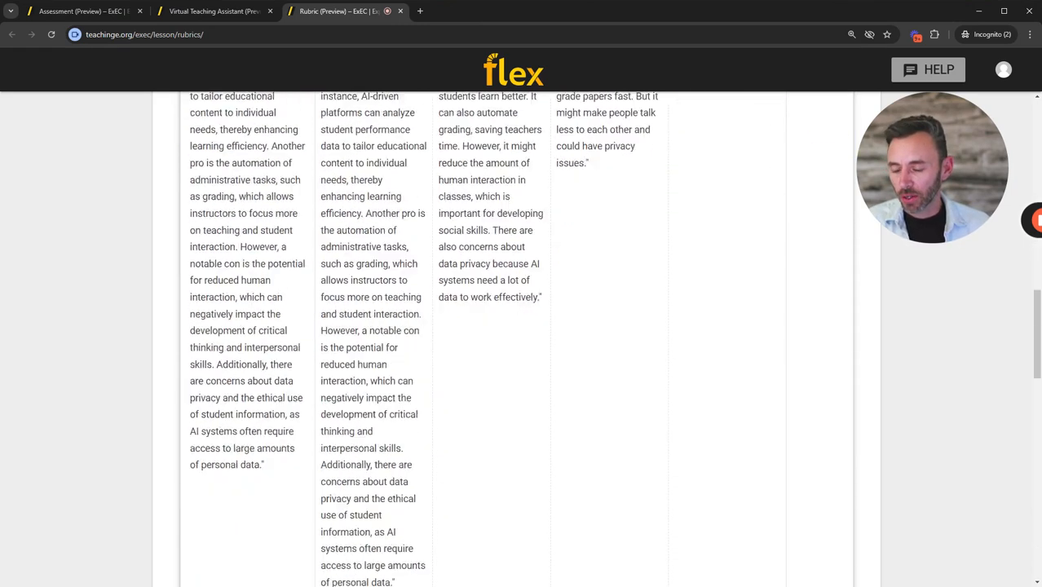
scroll(256, 365, "down", 2)
scroll(245, 392, "up", 9)
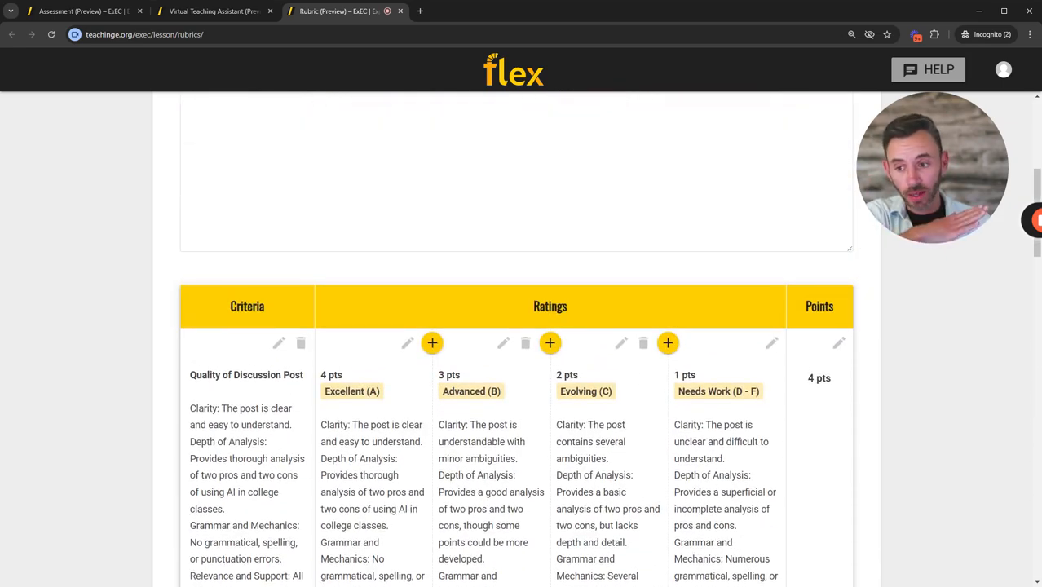
Step: Open the Excellent (A) rating for editing, review its score, range option and description, and save it
left_click(407, 343)
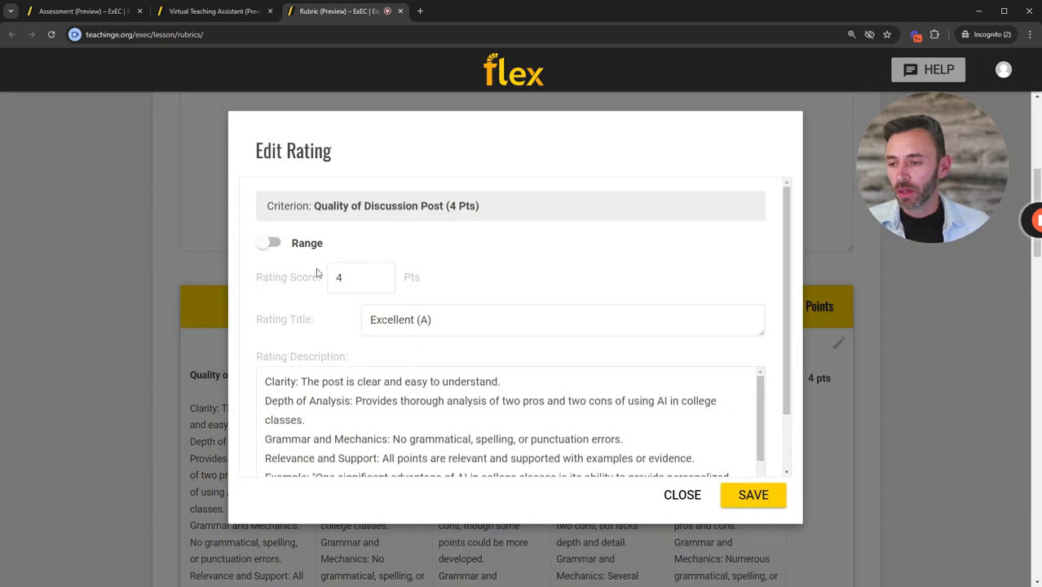
left_click(359, 277)
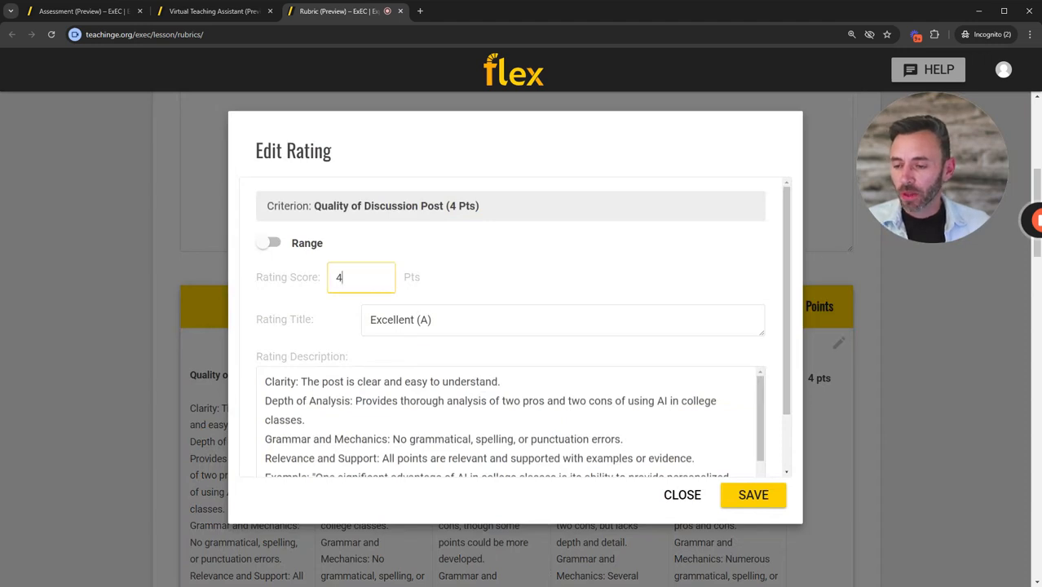
left_click(278, 247)
left_click(275, 245)
scroll(510, 420, "down", 3)
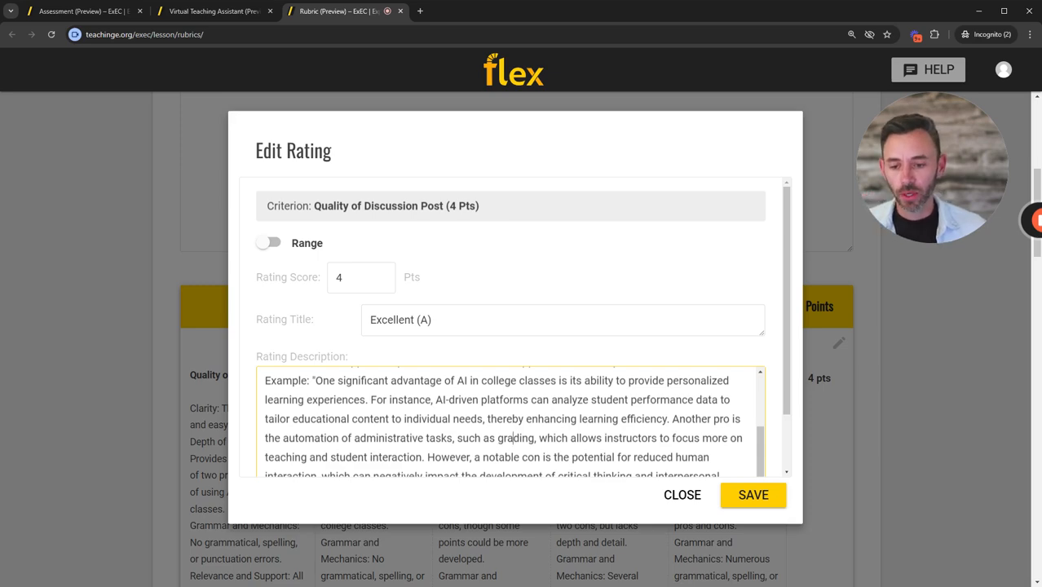
scroll(723, 456, "down", 3)
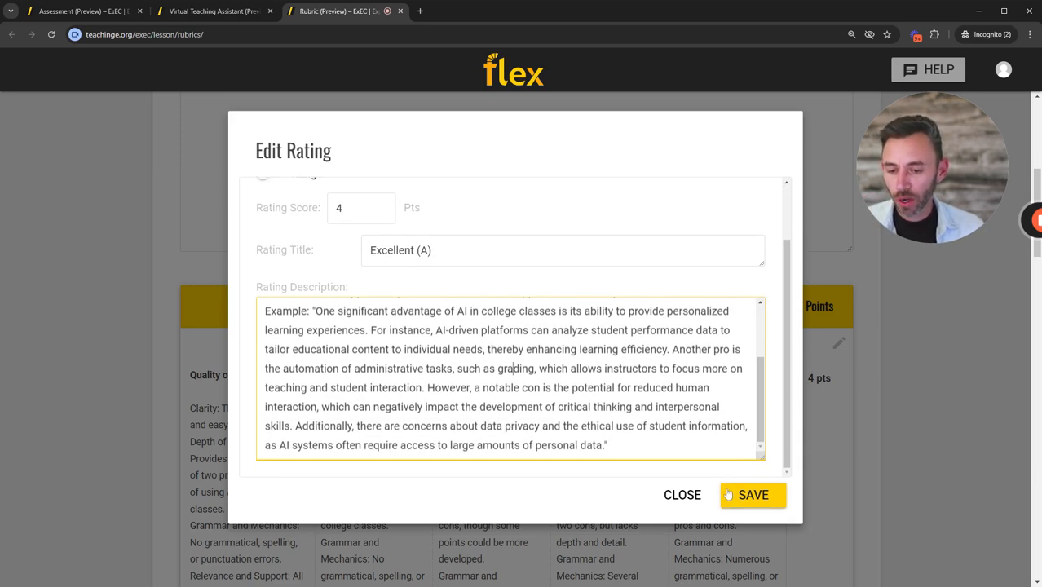
left_click(729, 493)
Step: Review the rest of the rubric page, including the option to add a criterion and the optional notes field
scroll(481, 413, "down", 15)
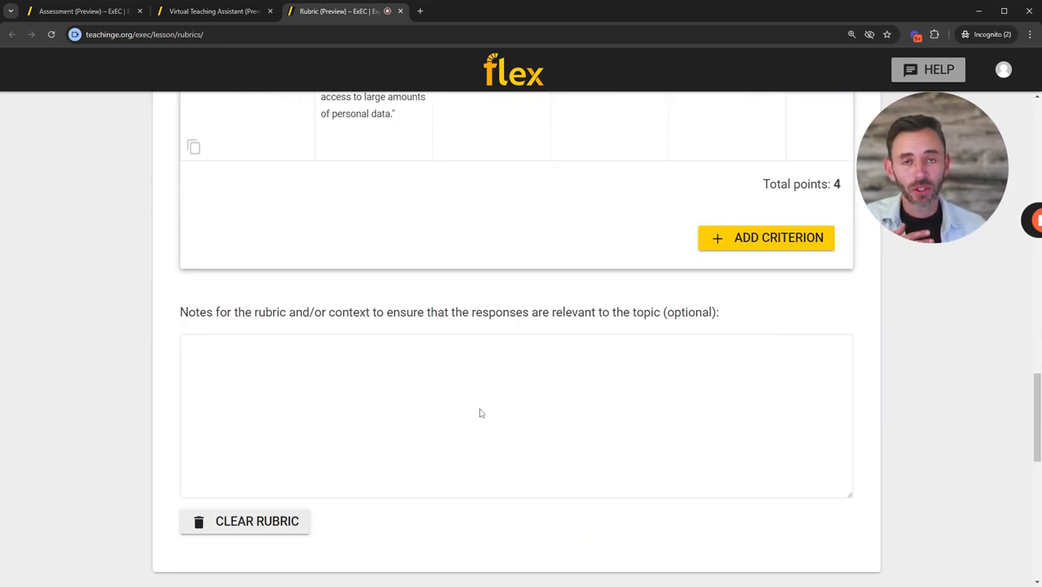
scroll(516, 326, "up", 2)
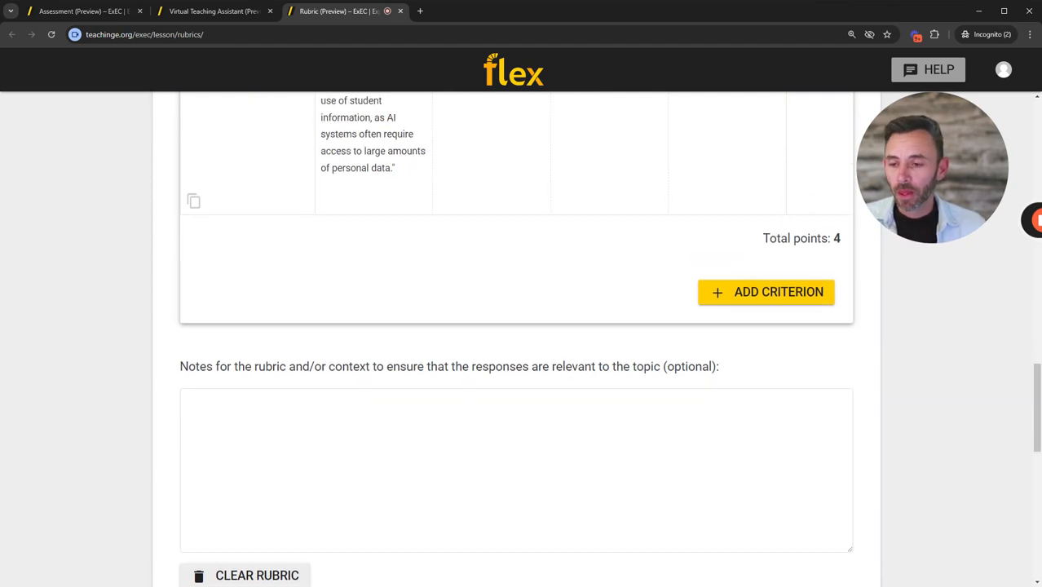
scroll(480, 413, "up", 2)
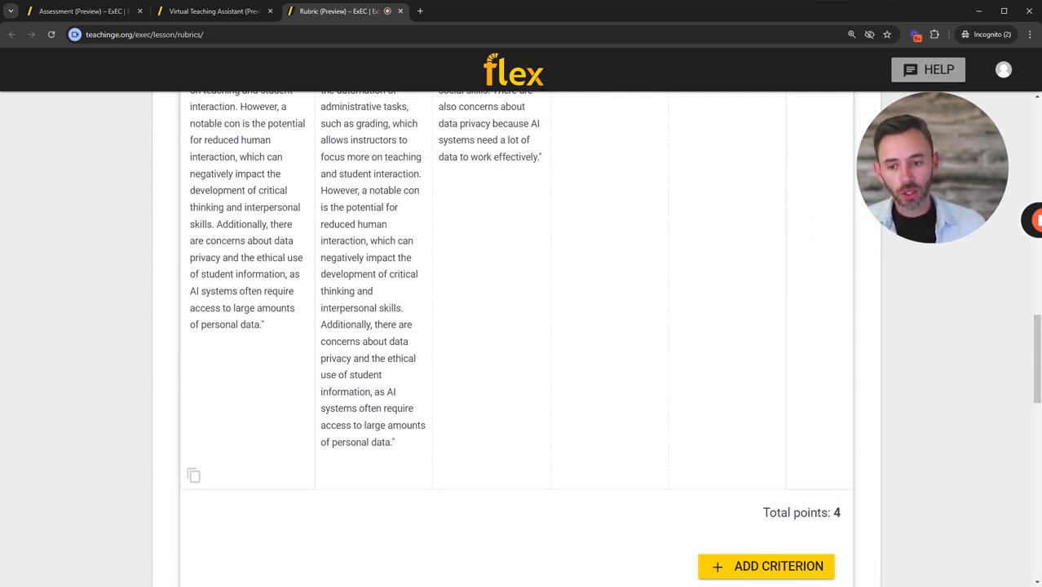
scroll(480, 411, "up", 10)
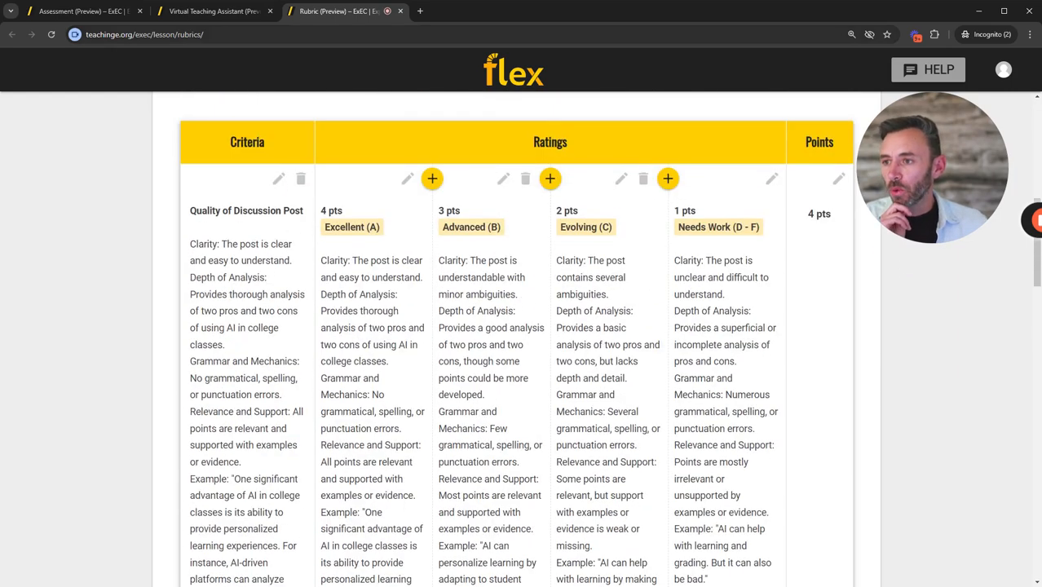
Step: Start a message in the Virtual Teaching Assistant chat asking for a rubric for a discussion assignment on 2 pros and 2 cons of using AI in college classes
left_click(208, 20)
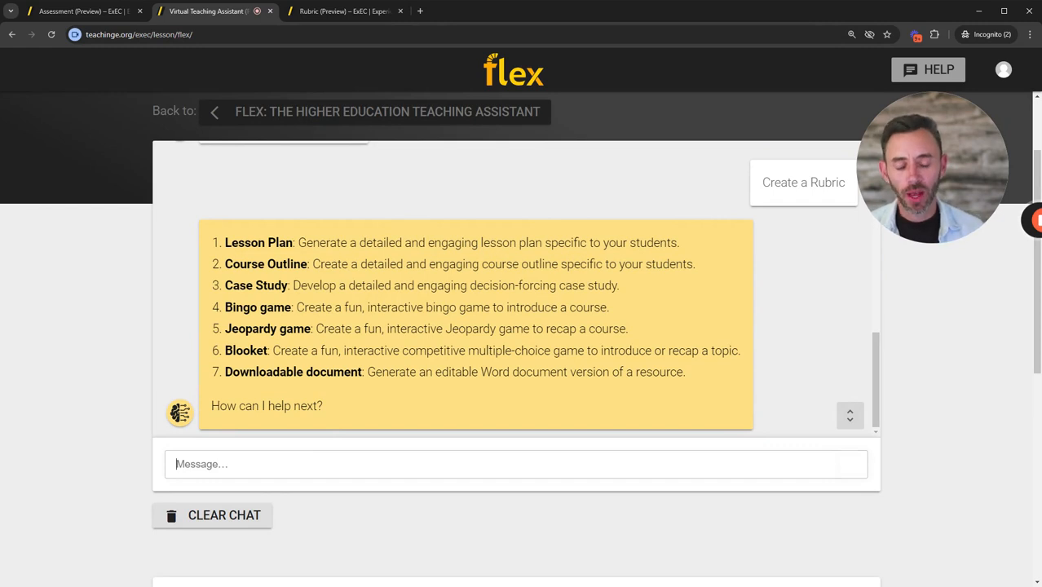
type("I want help ")
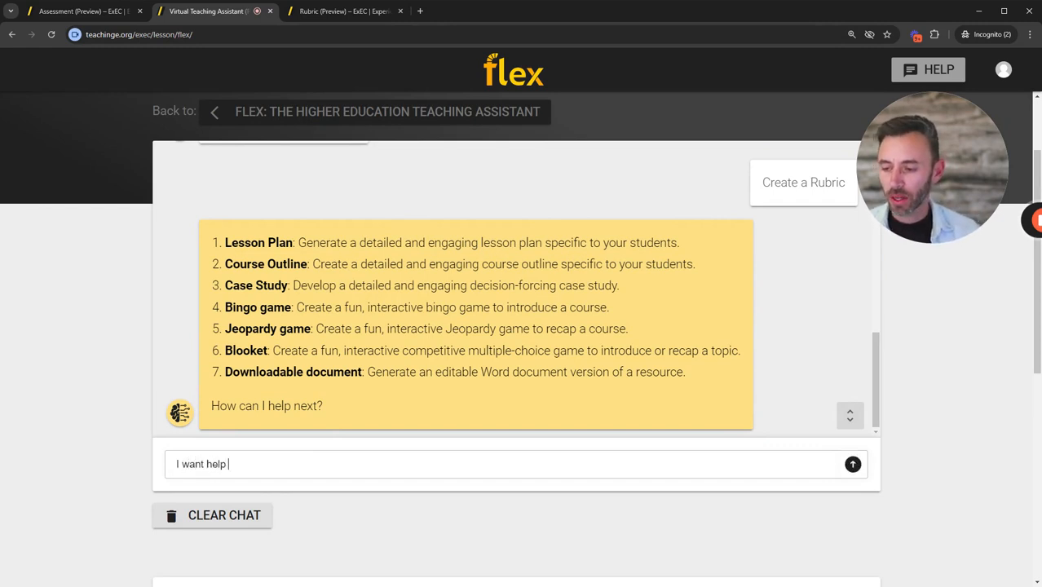
type("dra")
key("BackSpace")
key("BackSpace")
type("creating a rubric for a discussion assignment where I ask students to give me")
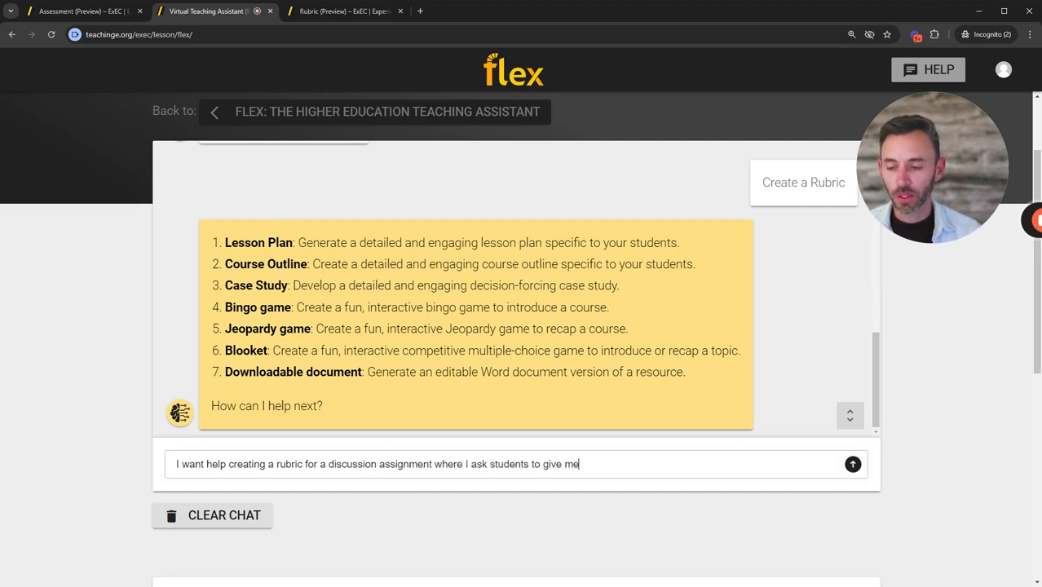
type(" 2 pros a")
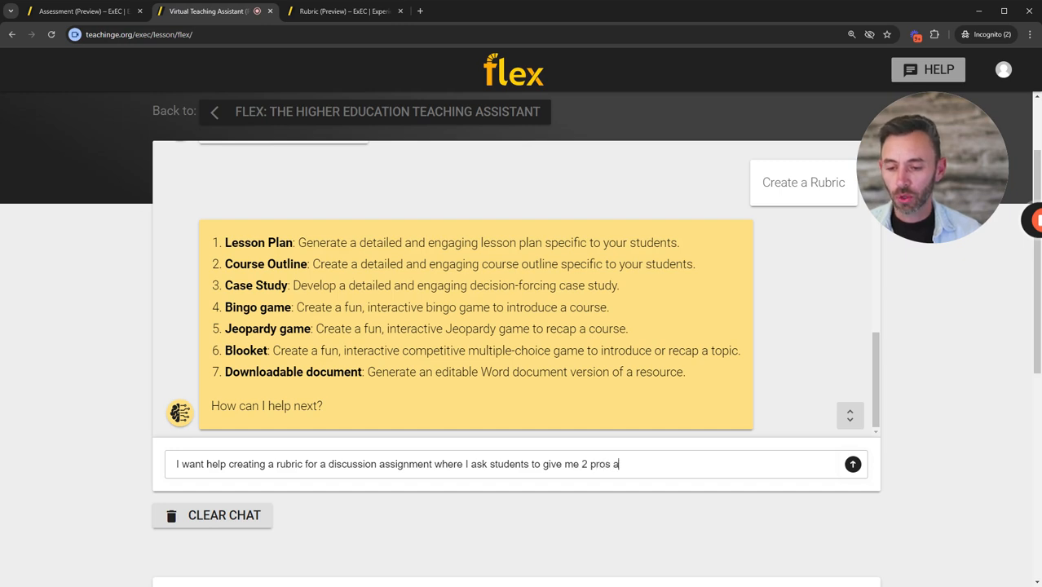
type("nd 2 cons of ")
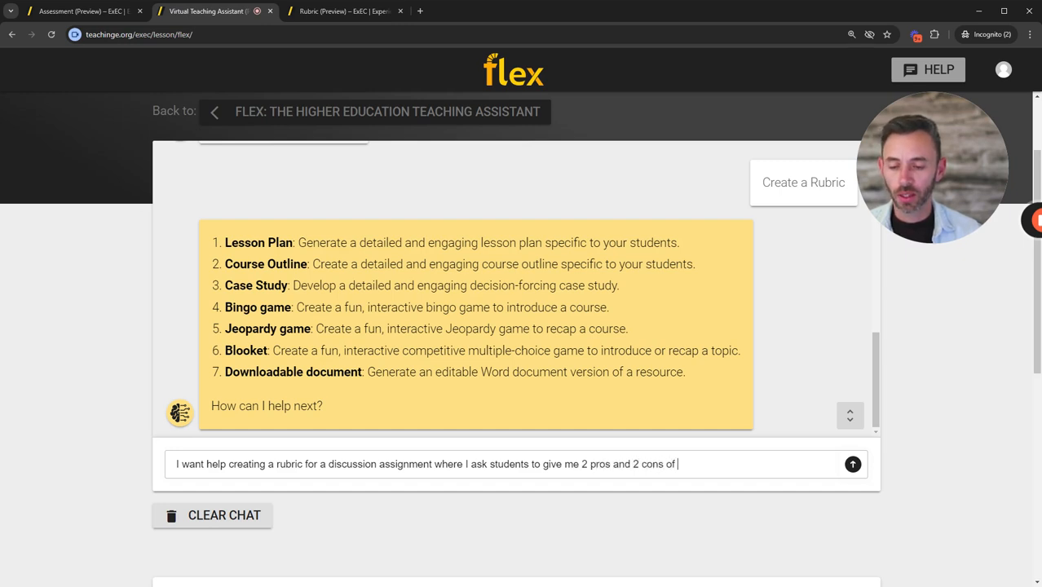
type("using AI in ")
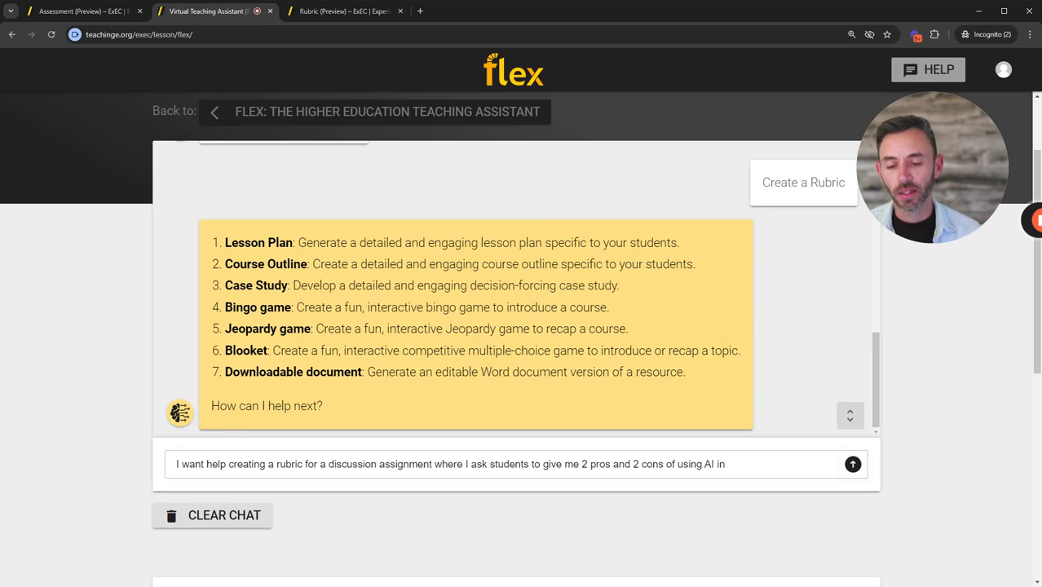
type("college clacce")
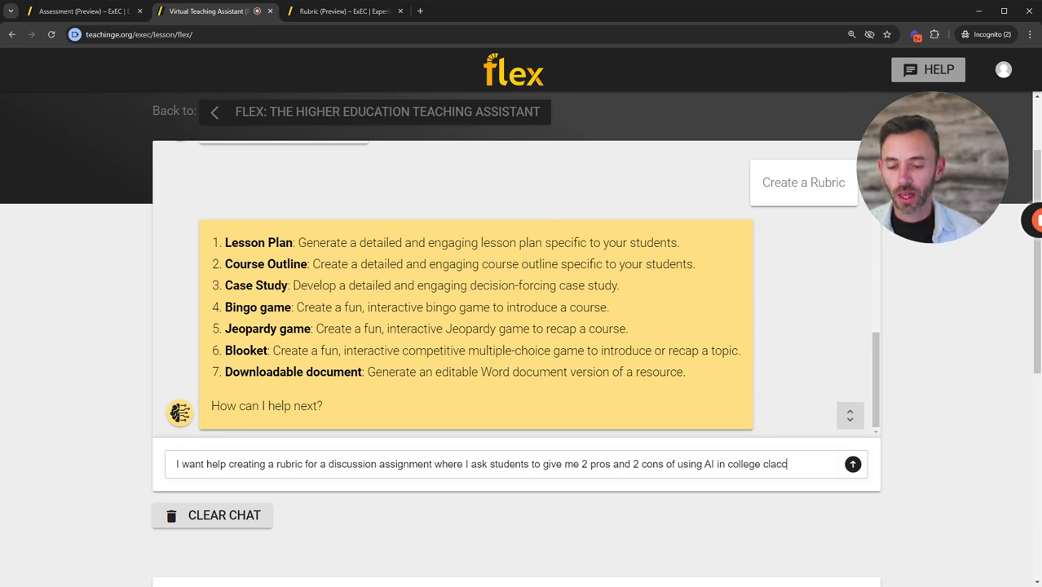
key("BackSpace")
key("BackSpace")
key("BackSpace")
type("sses. ")
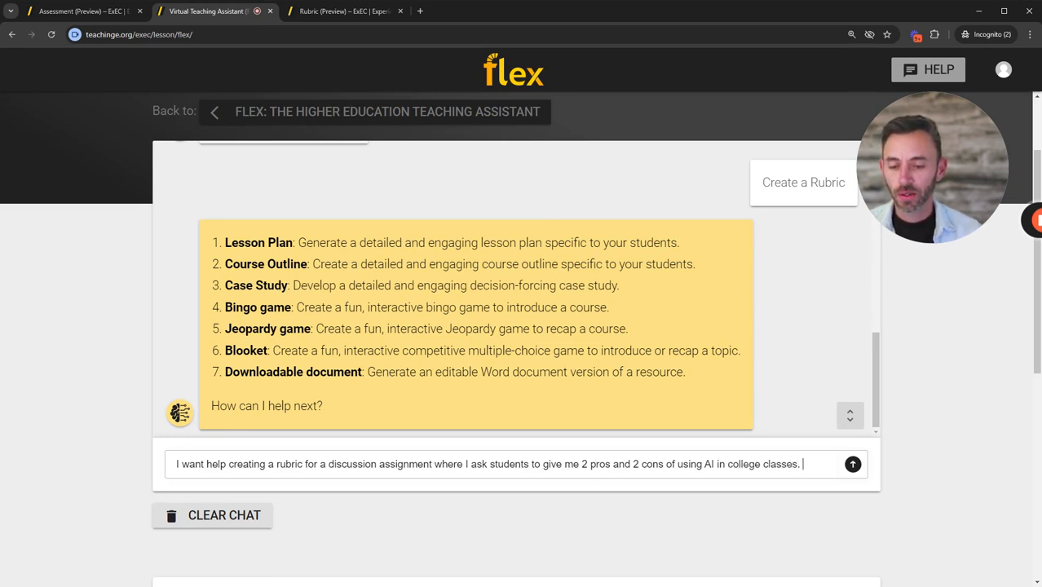
Step: Specify in the message that the rubric should have 2 criteria, quality of submission and grammar, each with 4 rating levels
type("The rubri")
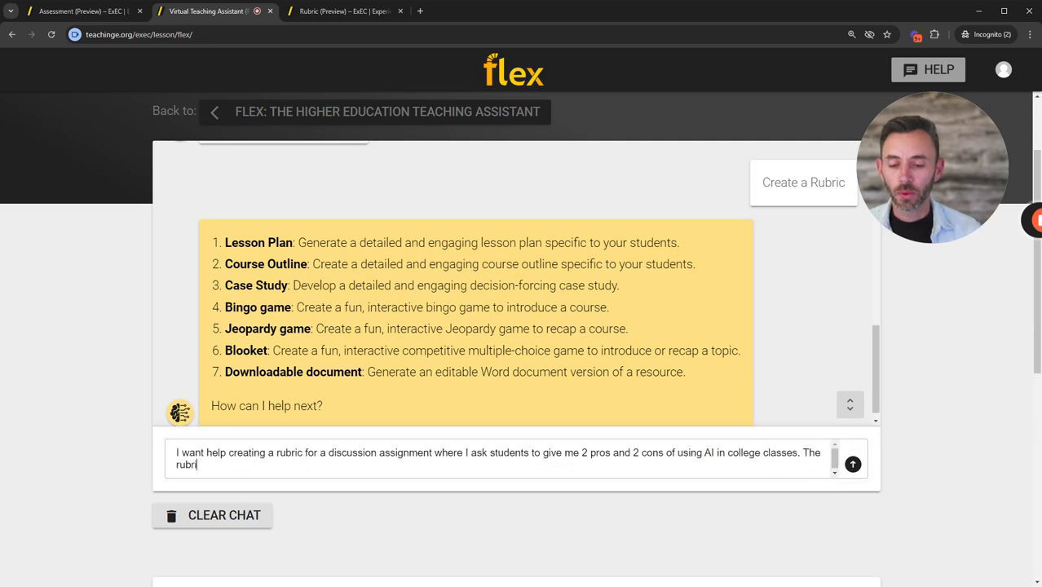
type("c should have ")
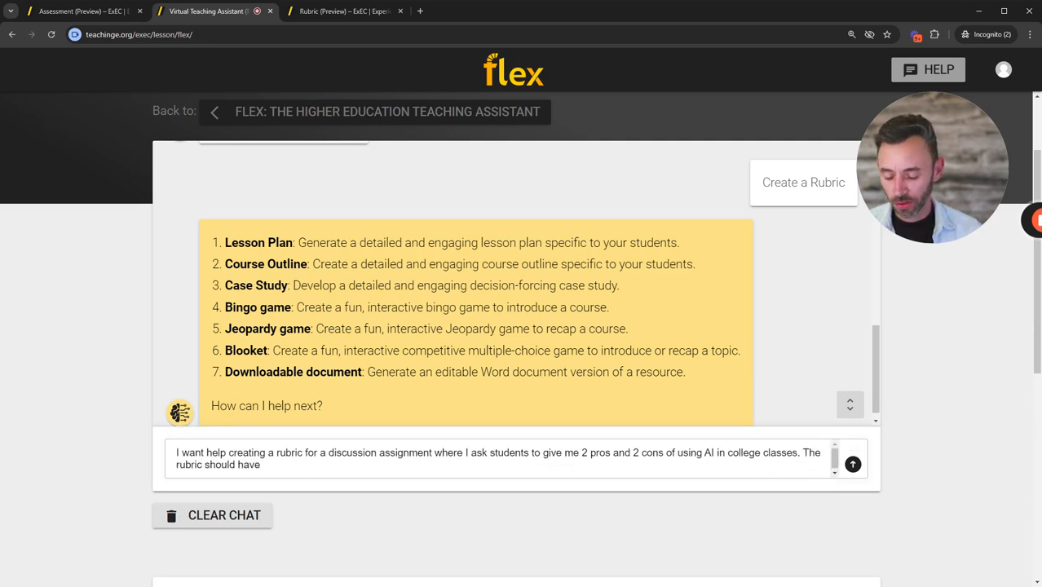
type("2 criteria")
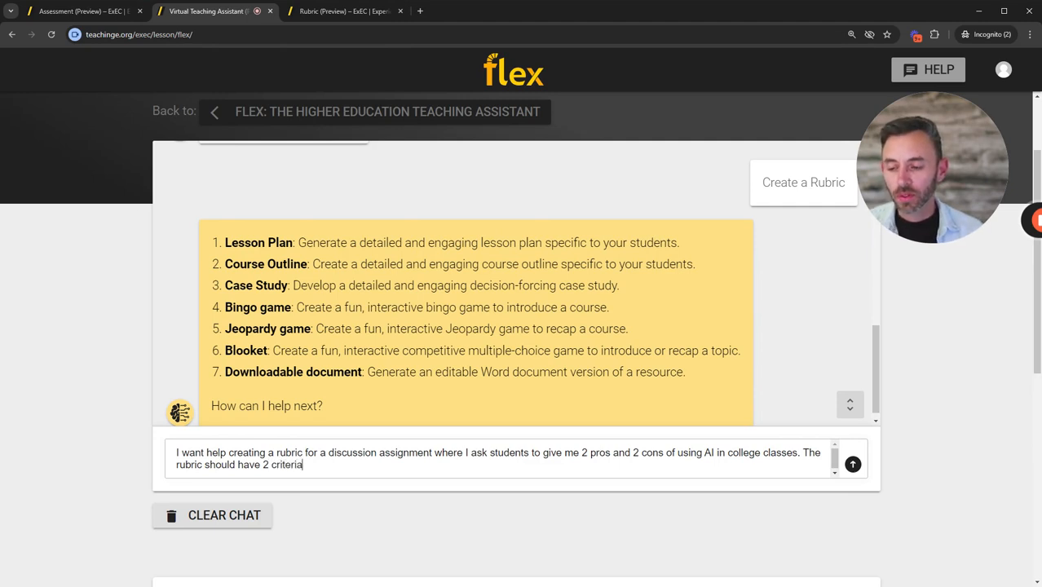
type(": 1 for quality of submission and the other for grammar. Each criteria should have ")
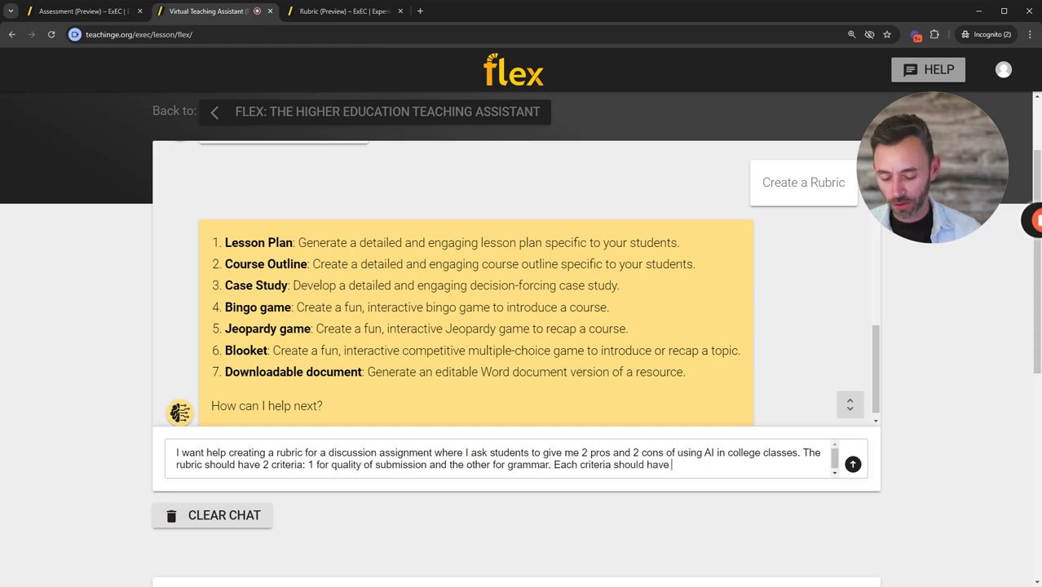
type("4 rating levels. P")
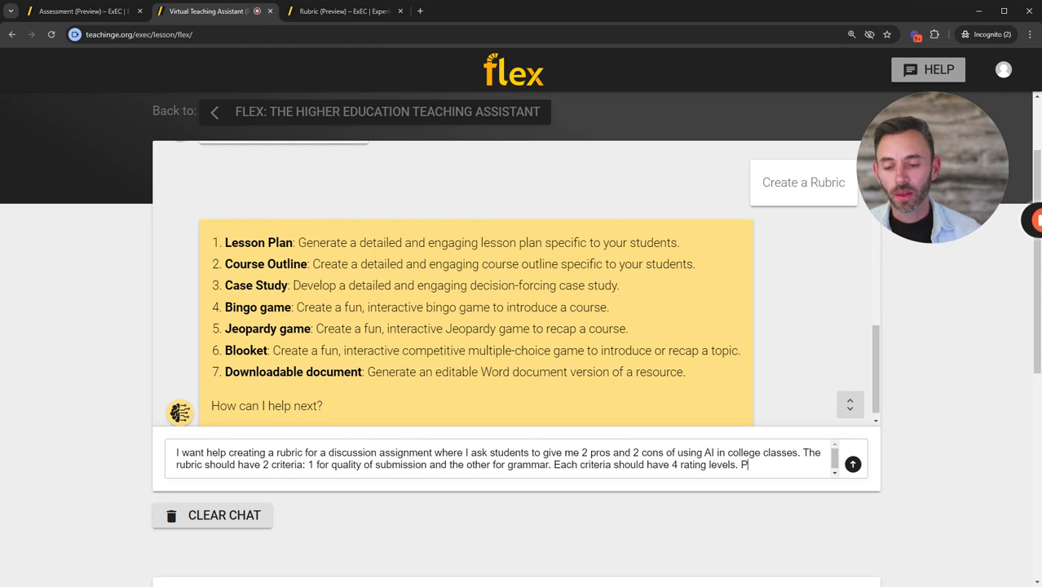
Step: Add a request for detailed, objective explanations and an example for each rating level, and send the message
type("rovide deat")
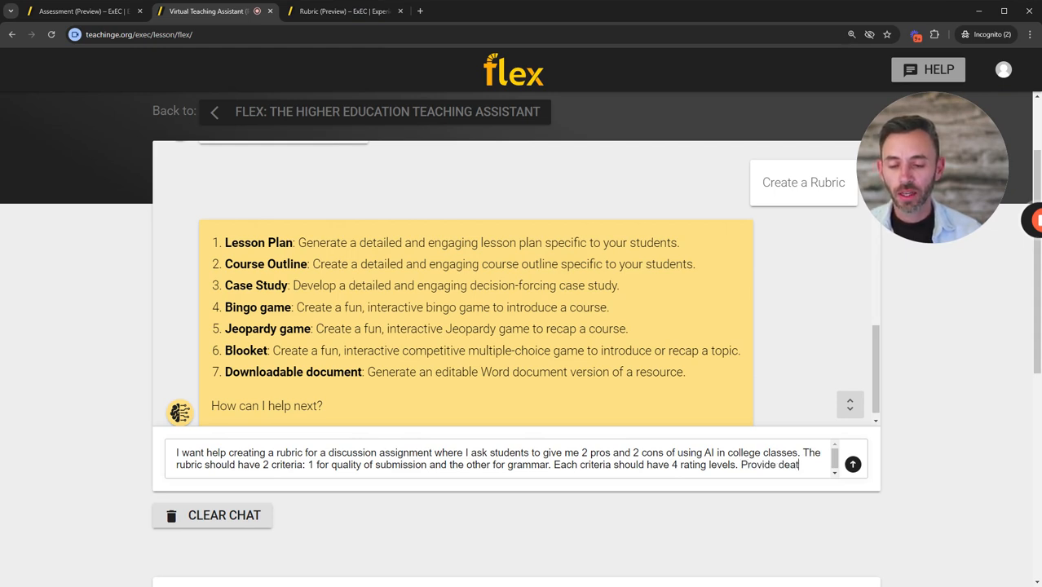
type("tailed, objecti")
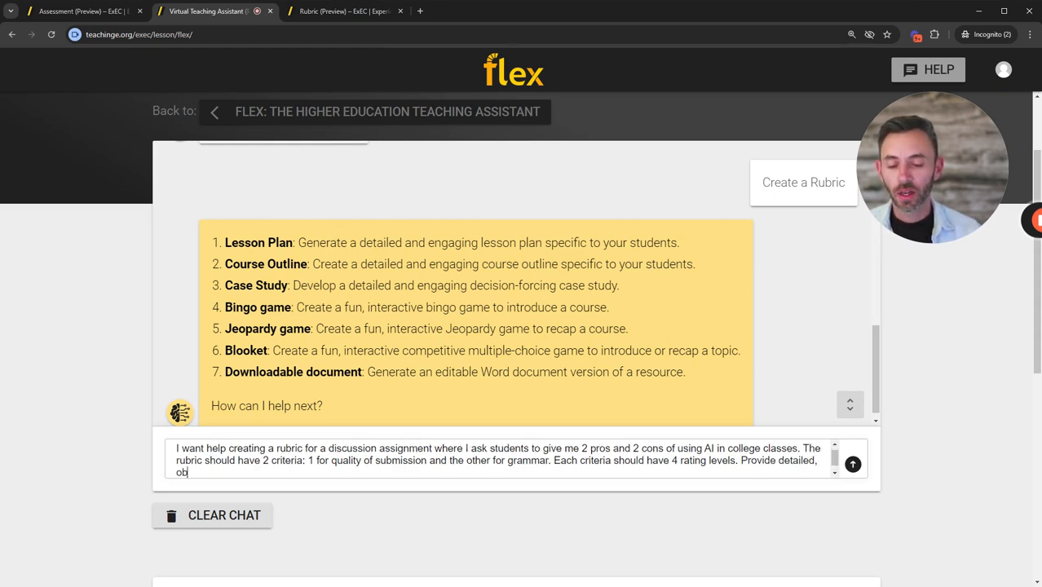
type("ve explainations for ea")
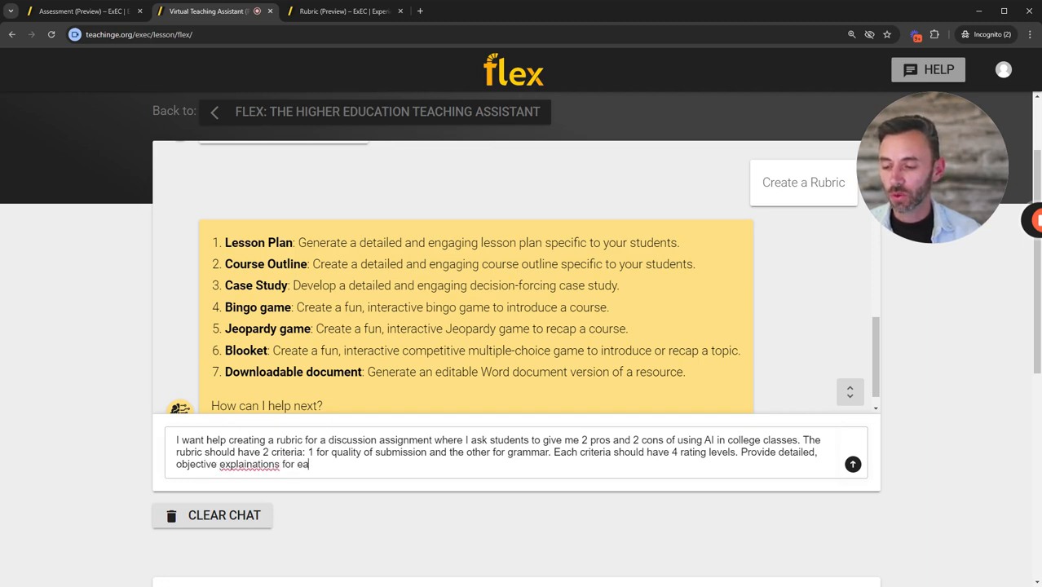
type("ch rating l")
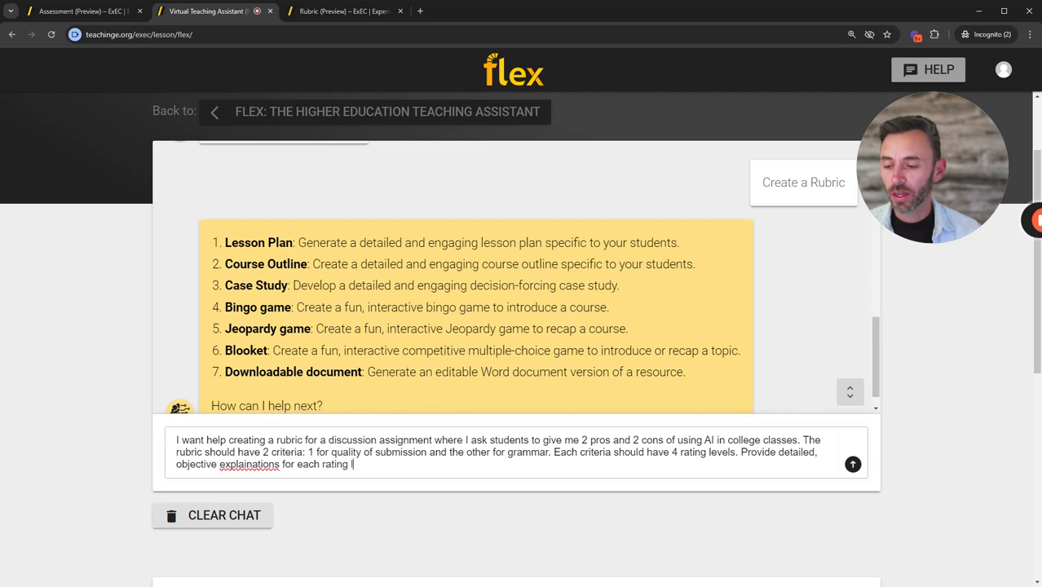
type("evel, as")
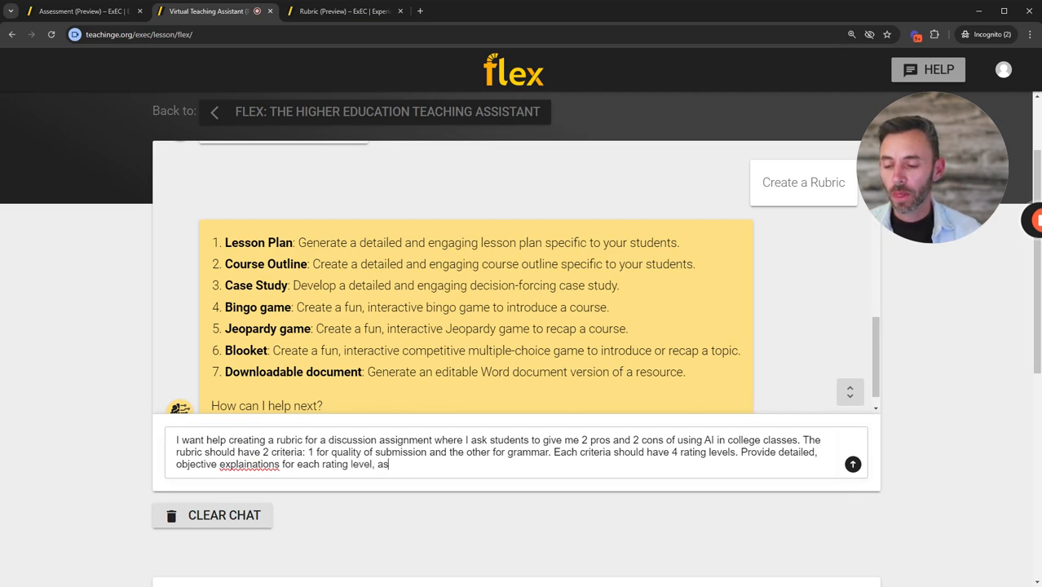
type(" well asn")
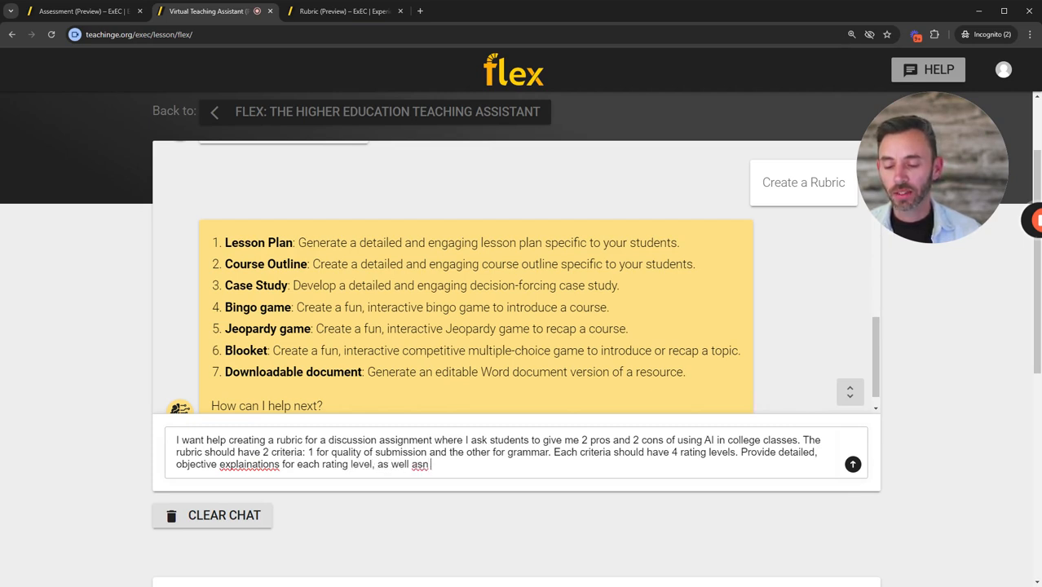
type("s an exa")
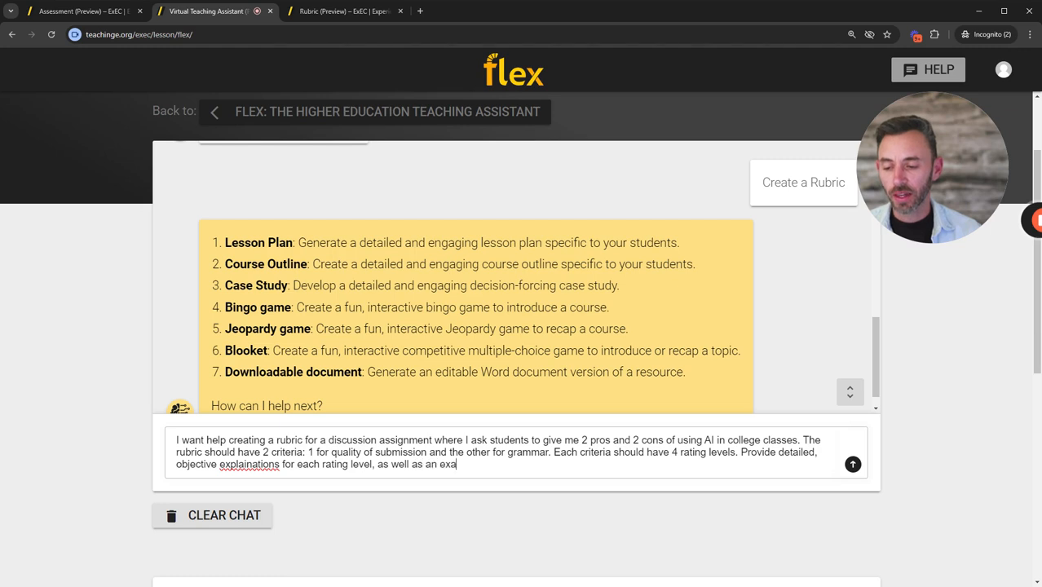
type("mple f")
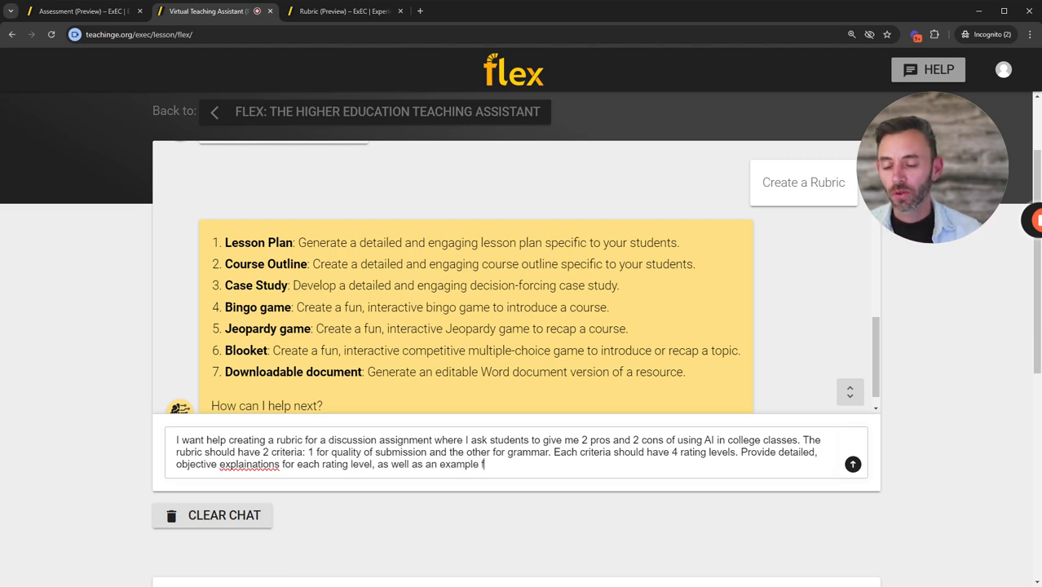
type("or each rating level")
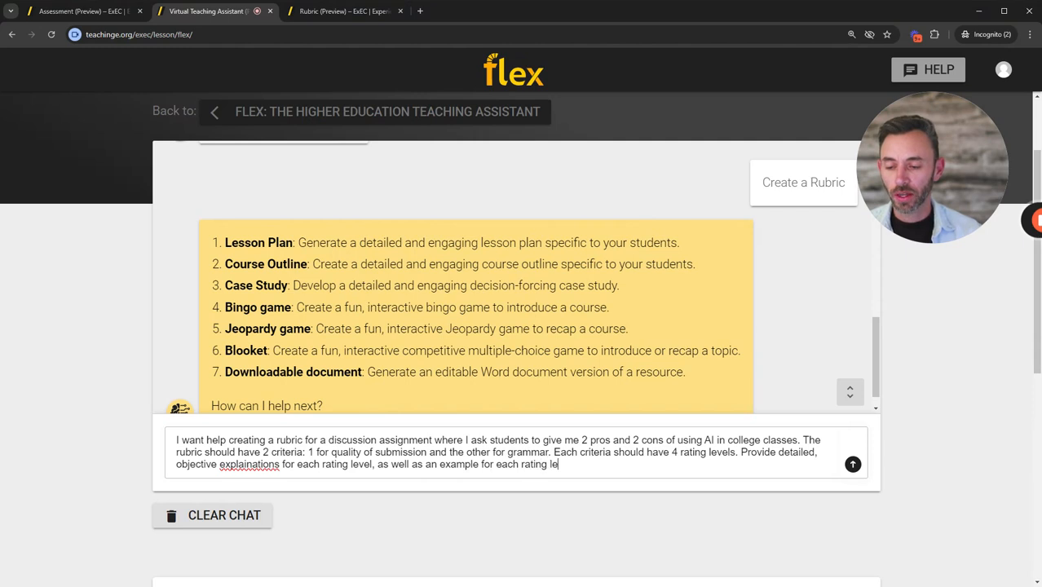
key("Return")
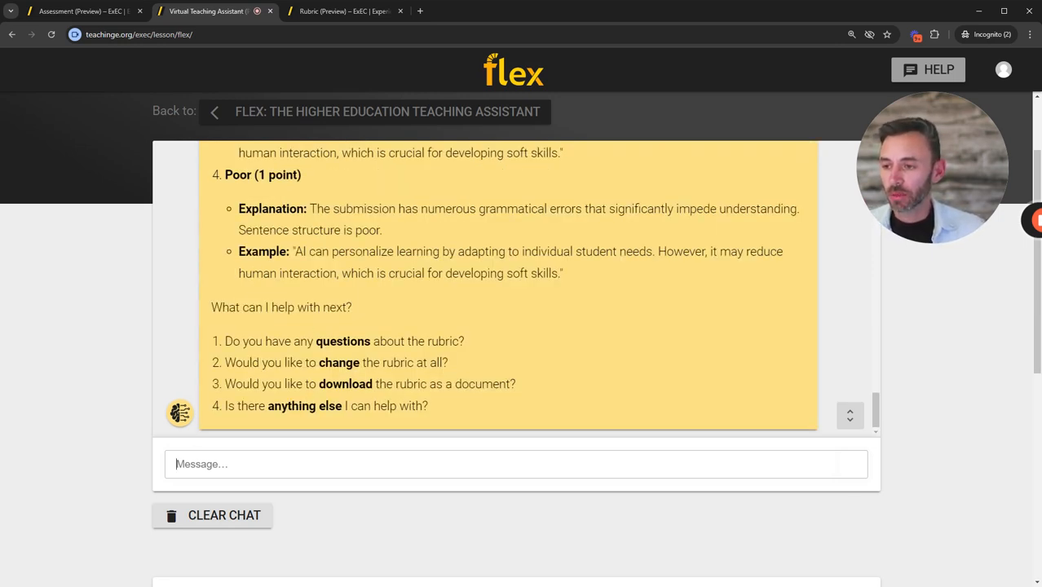
Step: Review the generated rubric's Quality of Submission and Grammar criteria, including the explanations and examples for their rating levels
scroll(307, 400, "up", 5)
scroll(304, 274, "up", 10)
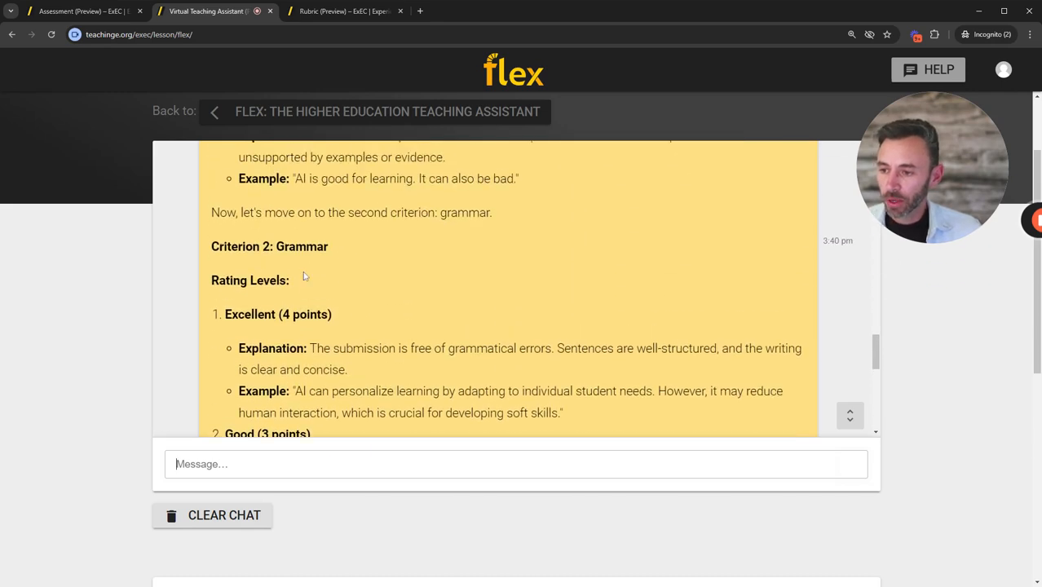
scroll(305, 275, "up", 3)
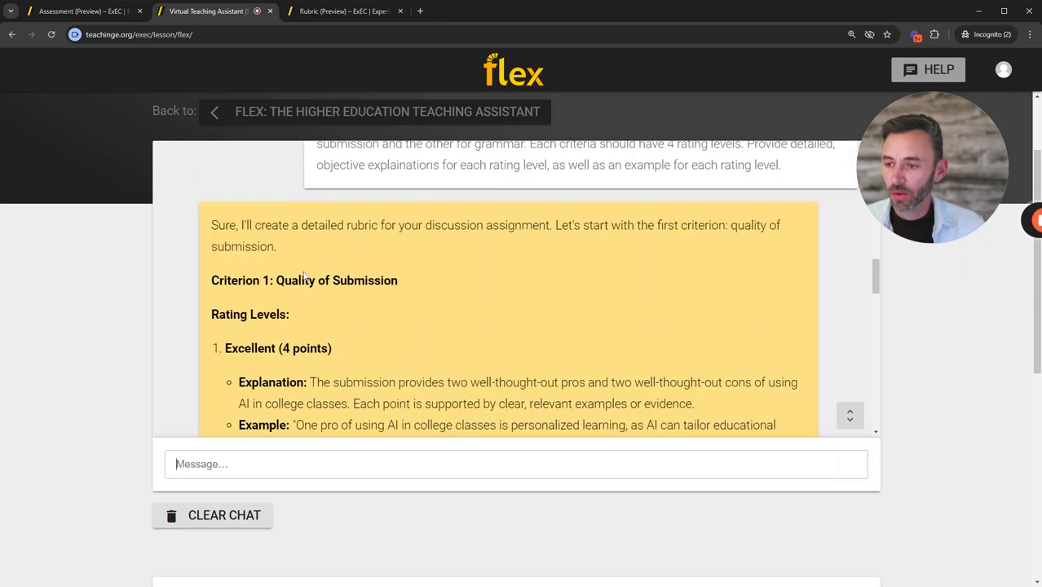
scroll(304, 274, "down", 2)
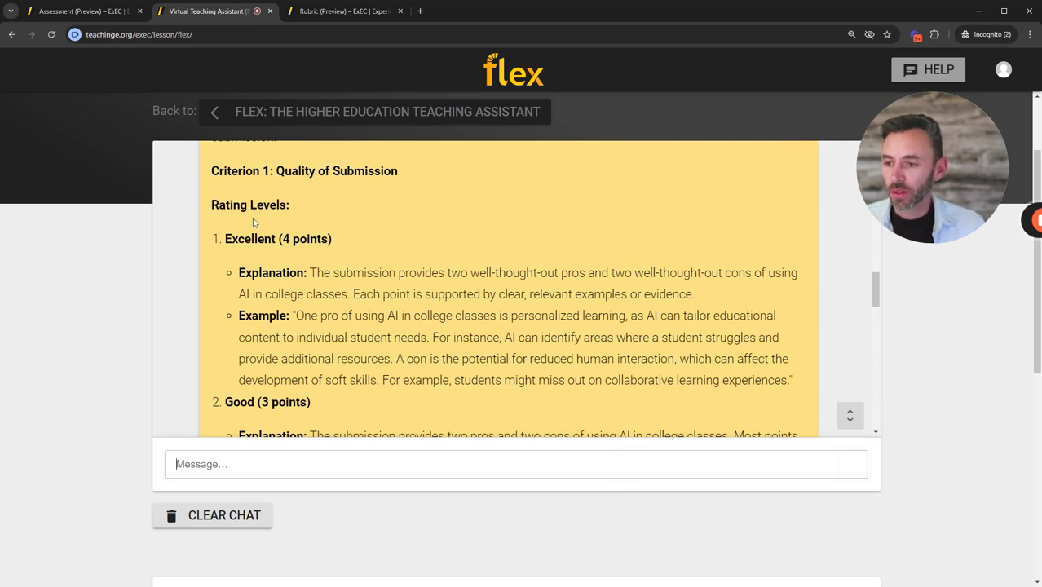
left_click_drag(238, 273, 716, 291)
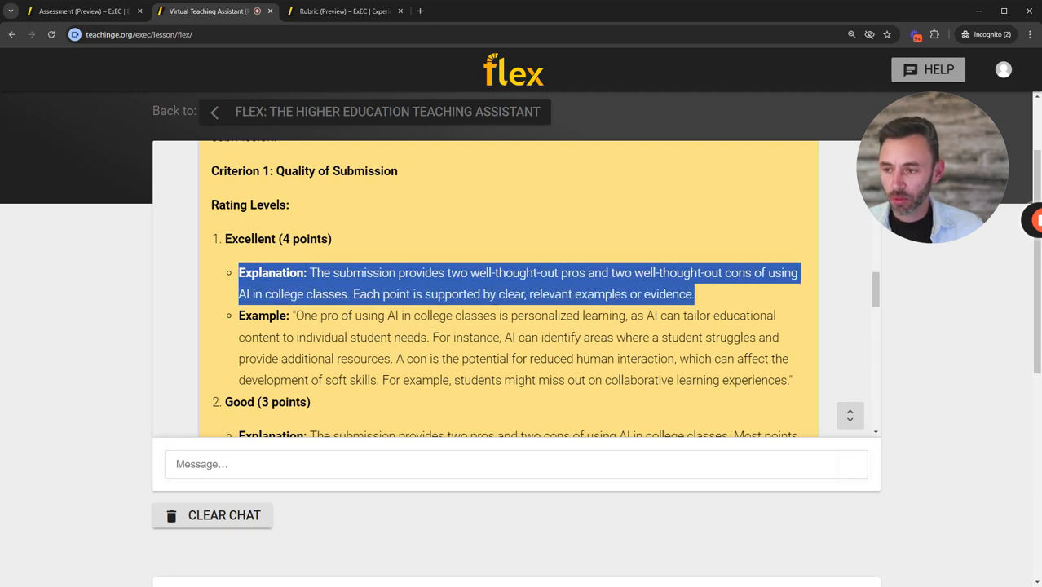
scroll(294, 237, "down", 1)
scroll(294, 304, "down", 3)
scroll(272, 330, "down", 5)
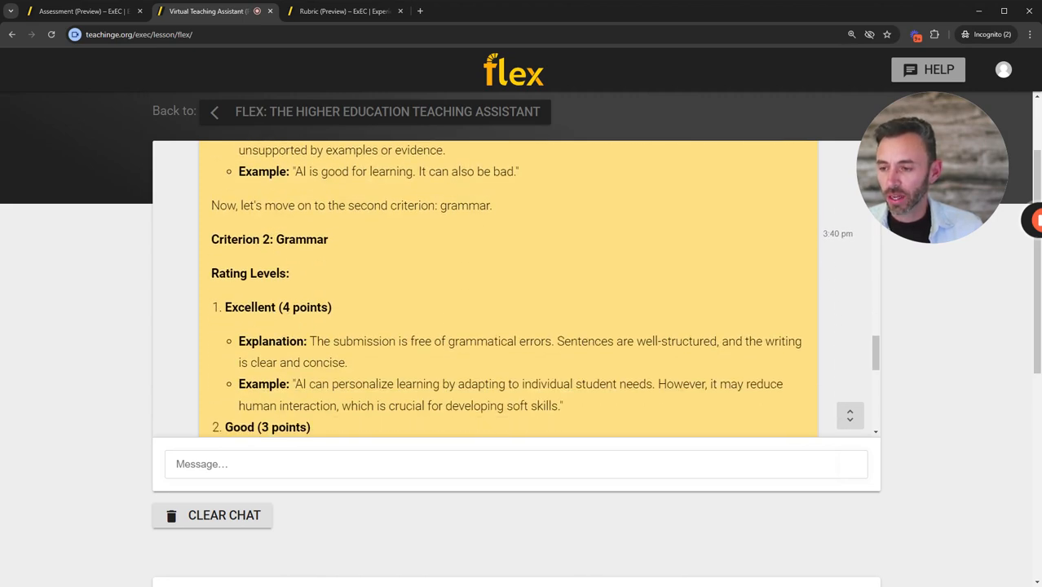
scroll(312, 278, "down", 2)
left_click_drag(317, 237, 333, 253)
left_click(371, 262)
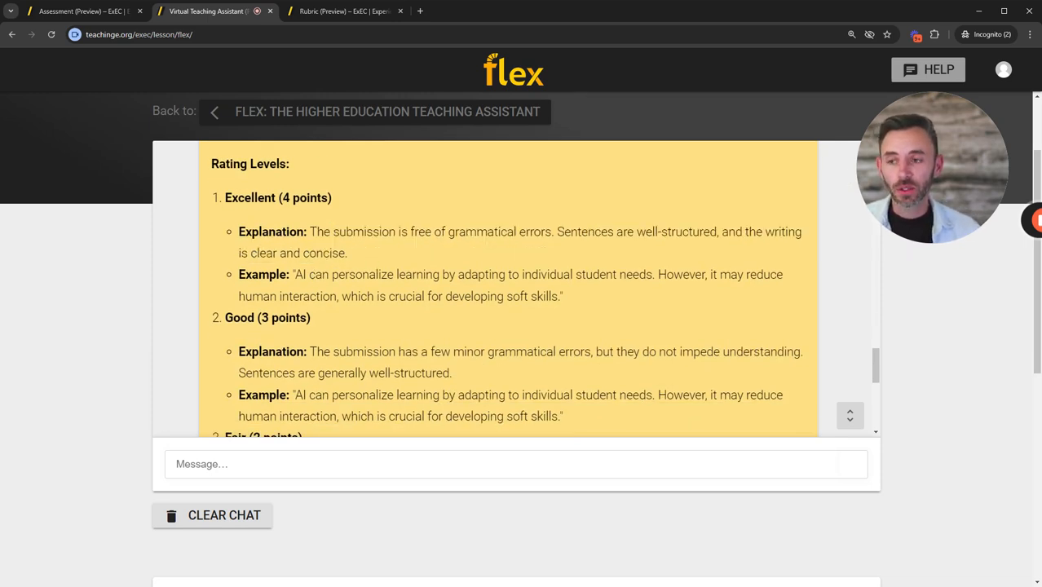
Step: Return to the Rubric page and permanently clear the existing rubric
key("ctrl+Tab")
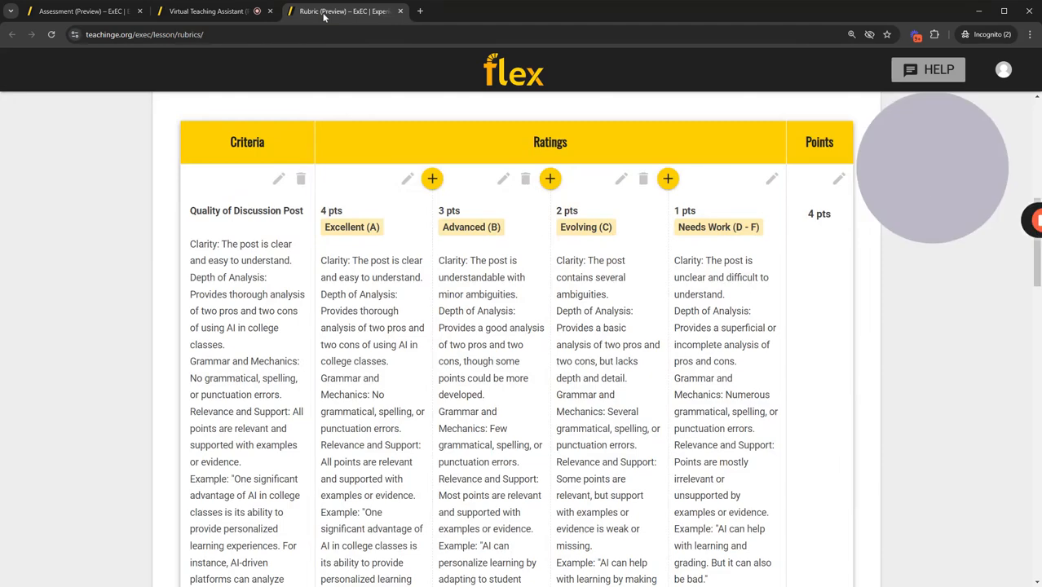
scroll(339, 178, "down", 15)
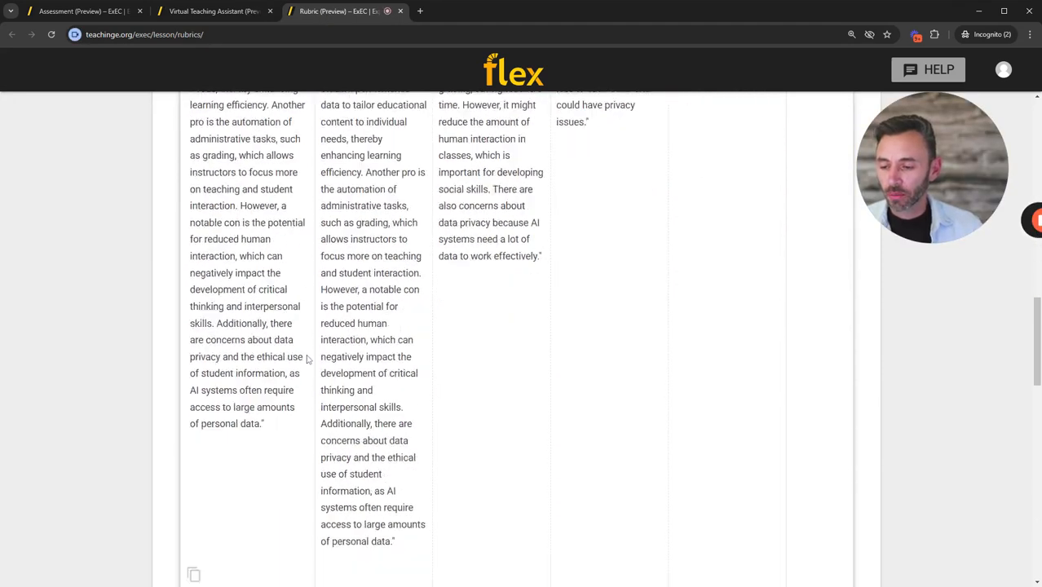
scroll(404, 395, "down", 3)
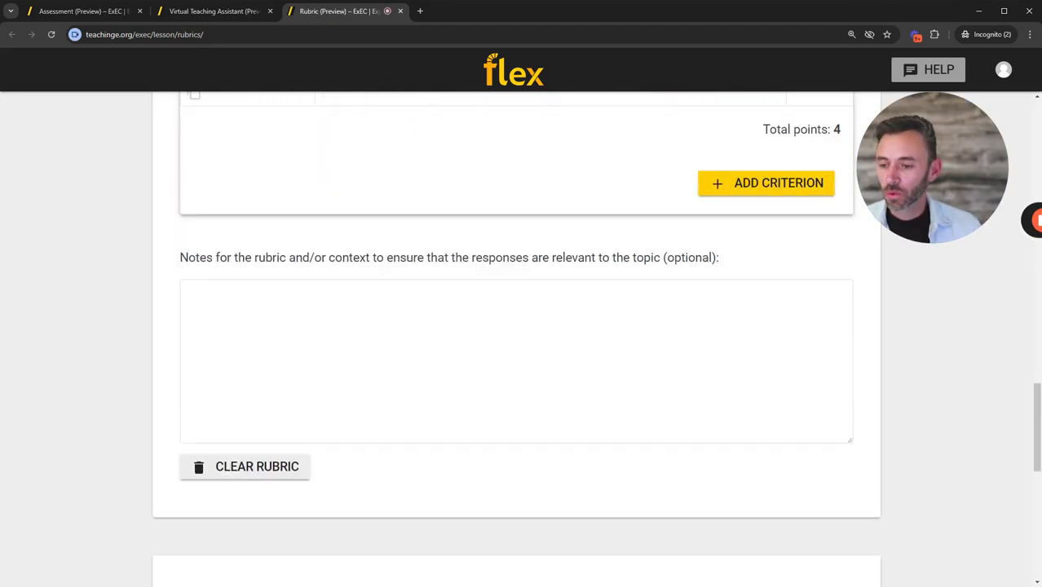
left_click(251, 473)
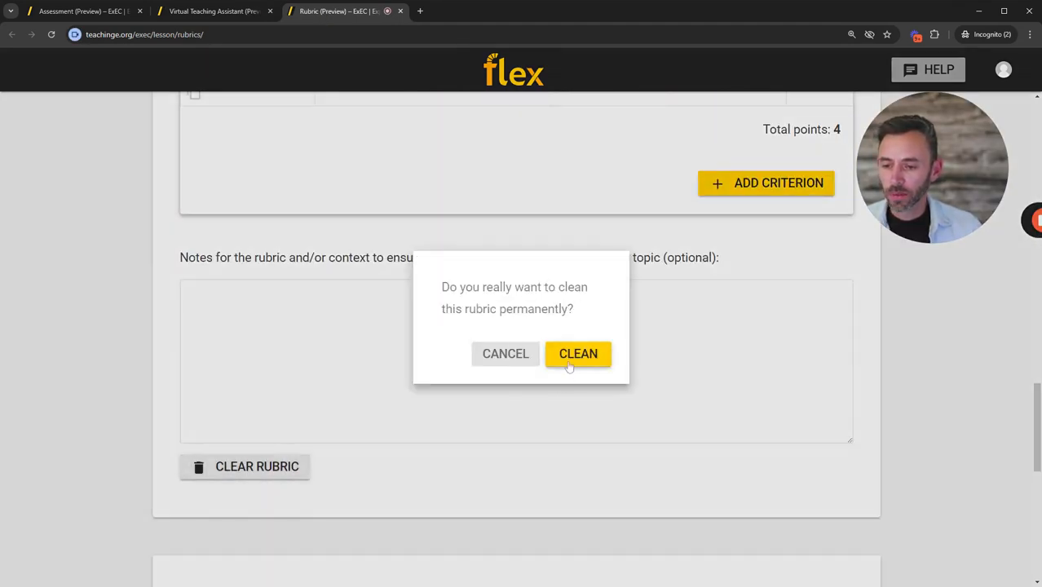
left_click(570, 365)
Step: Start a new criterion named Quality of Submission worth 4 points
scroll(485, 354, "up", 9)
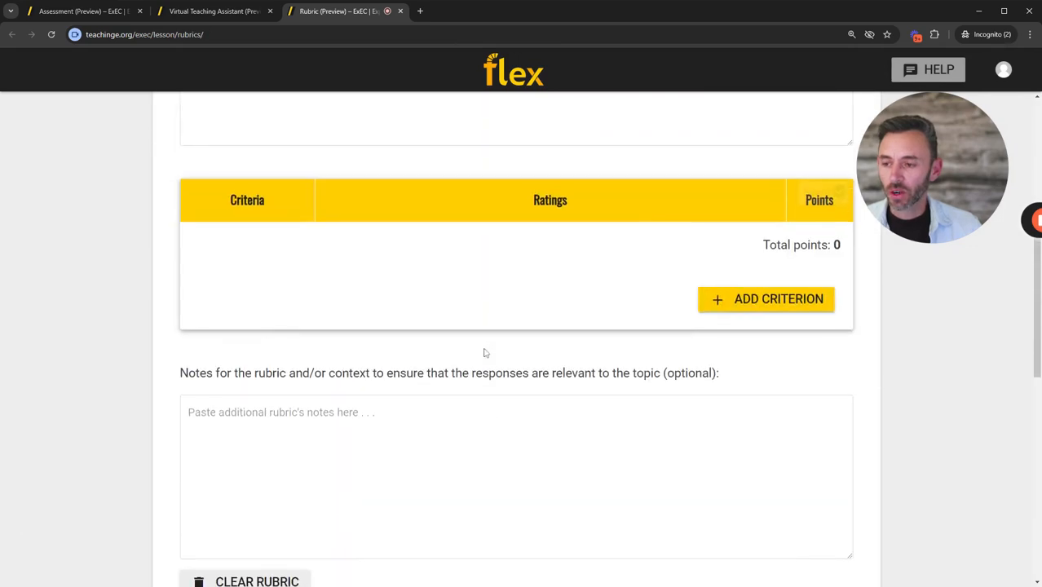
scroll(484, 353, "up", 1)
left_click(760, 409)
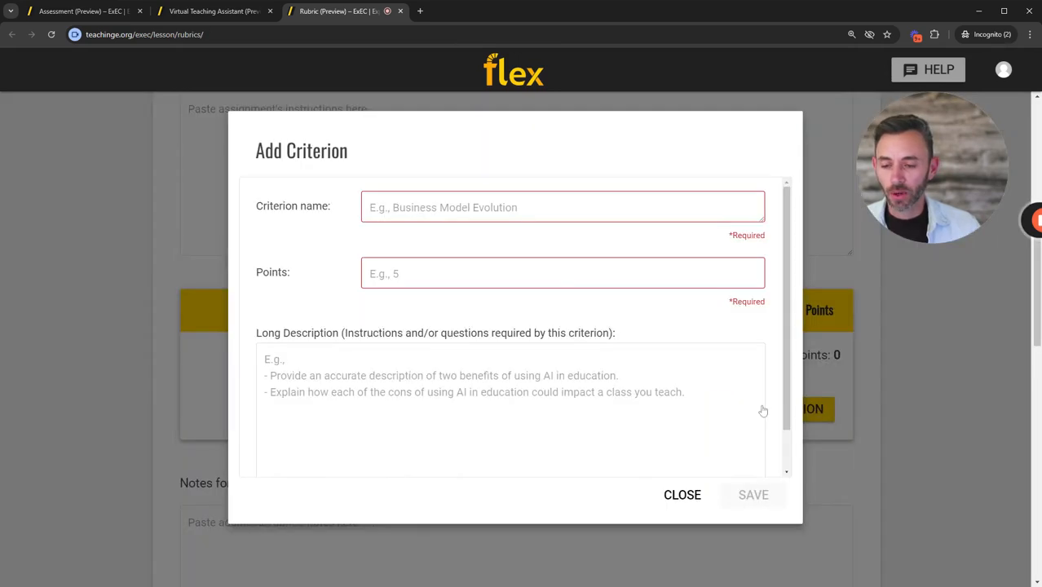
type("Q")
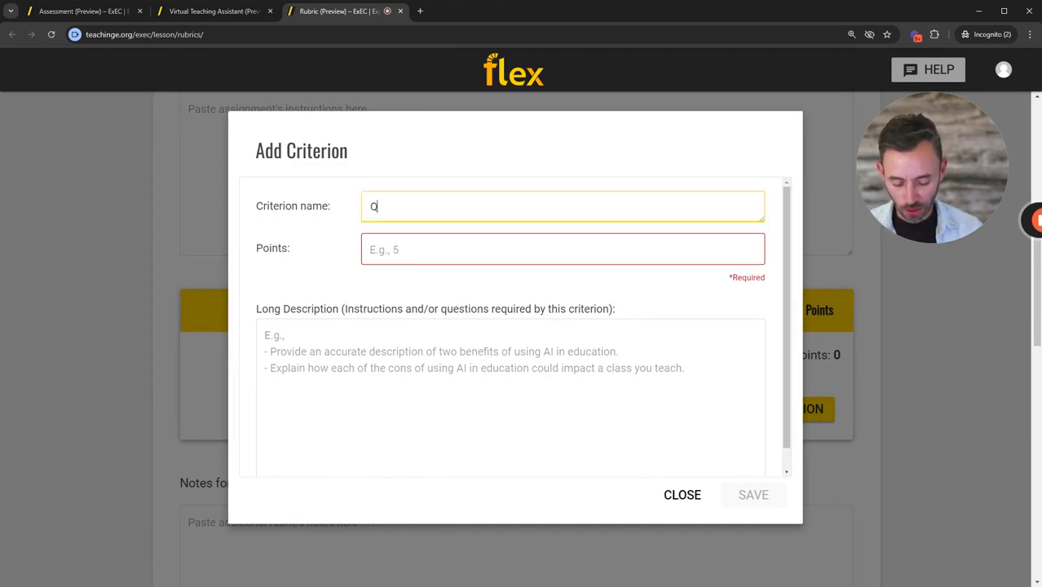
type("uality of Sub")
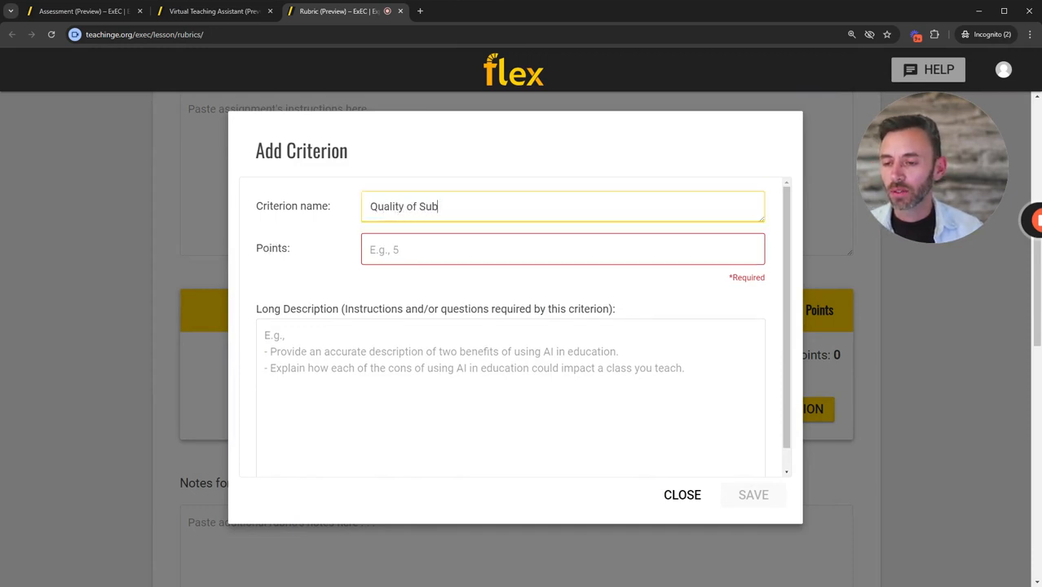
type("mission")
key("Tab")
type("4")
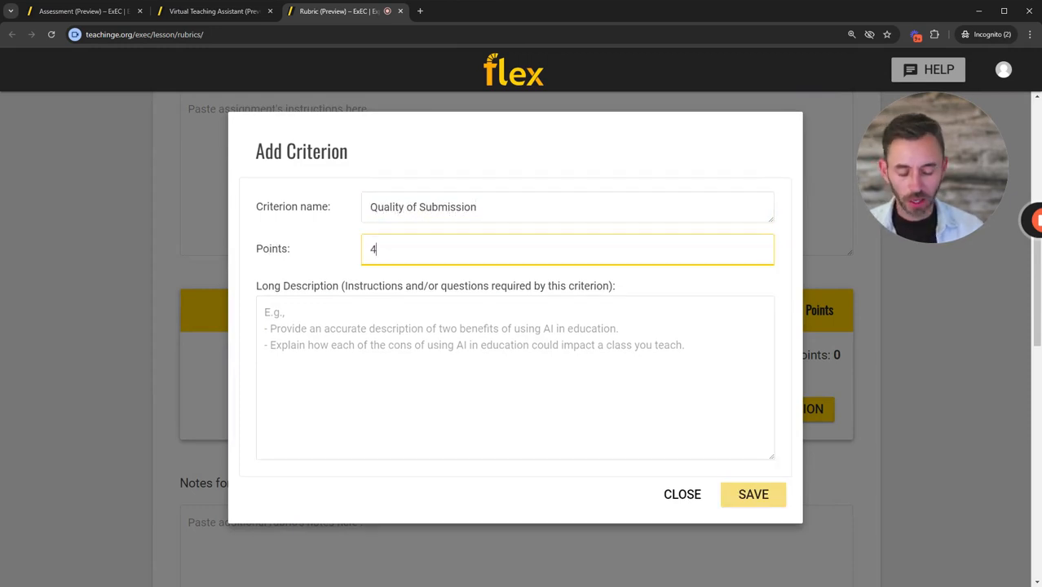
Step: Copy the assistant's Excellent (4 points) explanation and example for Grammar into the criterion's long description and save the criterion
key("Tab")
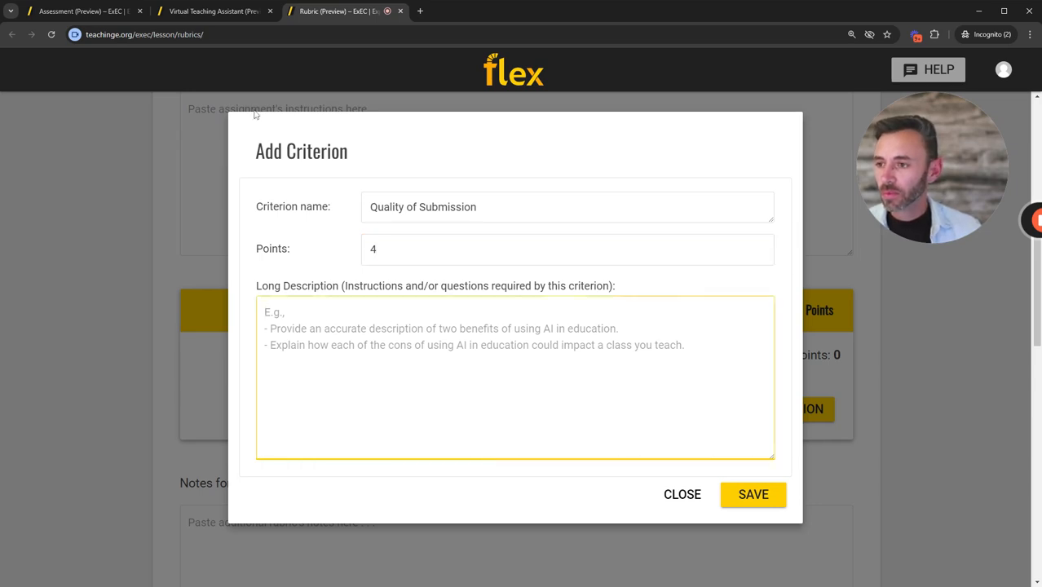
left_click(233, 13)
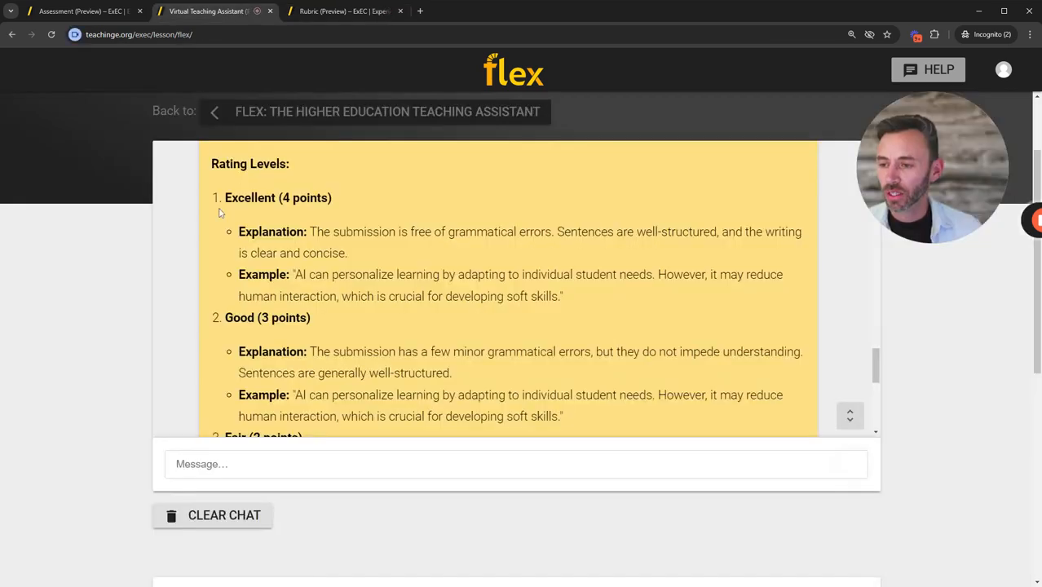
left_click_drag(238, 230, 633, 303)
key("ctrl+c")
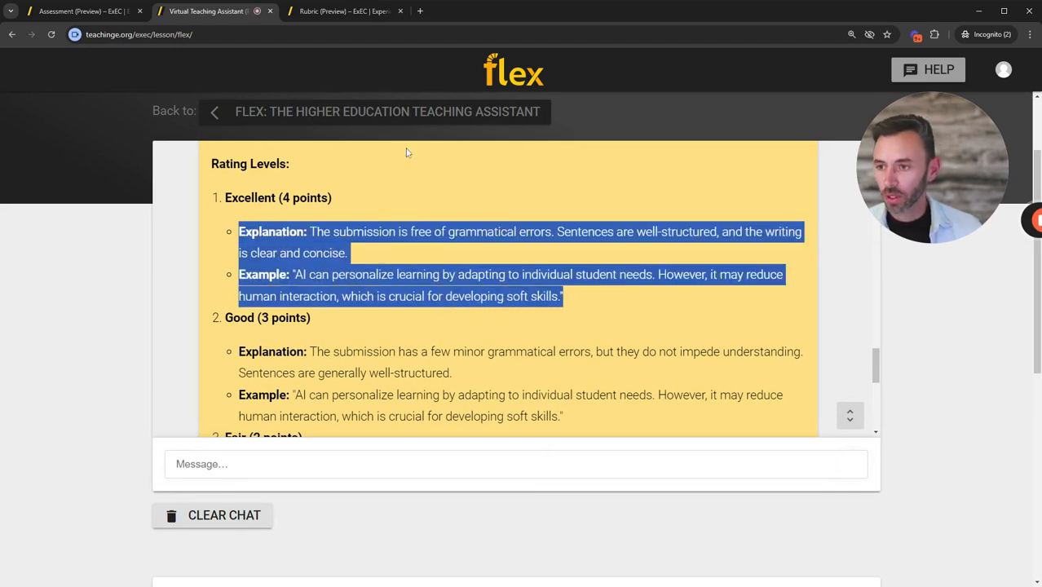
left_click(338, 12)
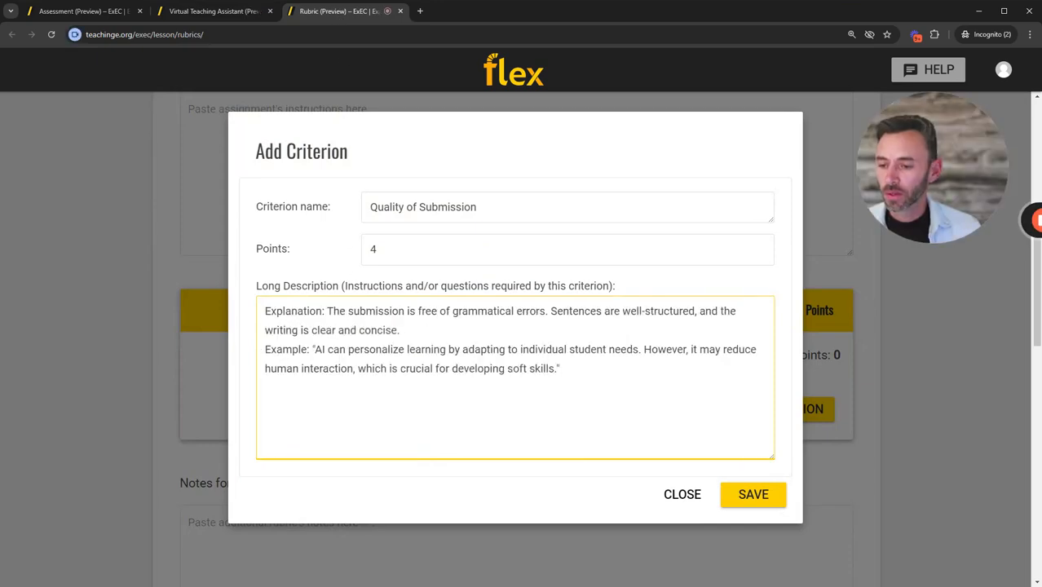
left_click(751, 495)
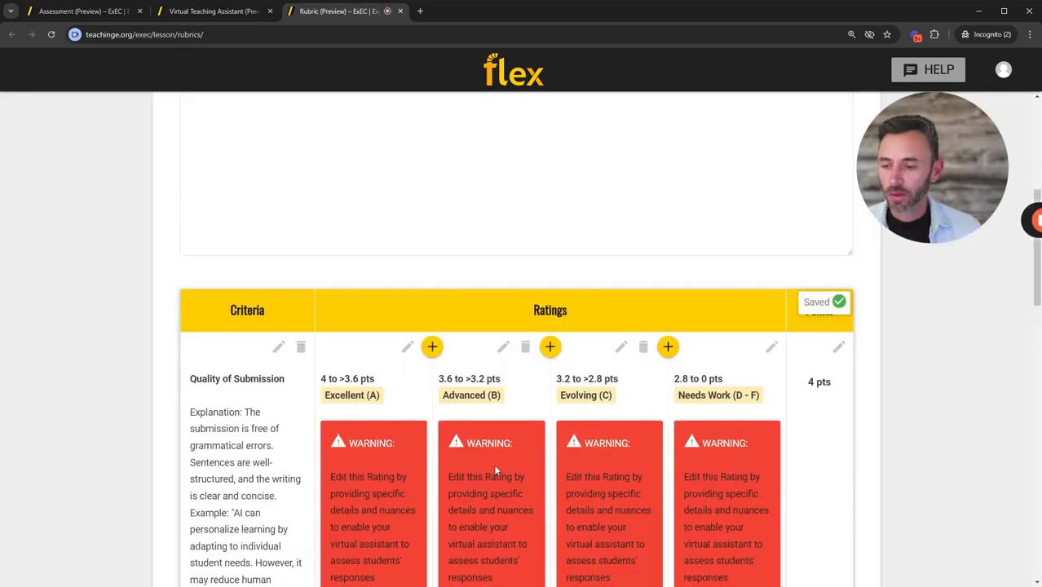
Step: Give the Excellent (A) rating a single score of 4 instead of a range, paste the copied Excellent explanation and example as its description, and save
left_click(407, 348)
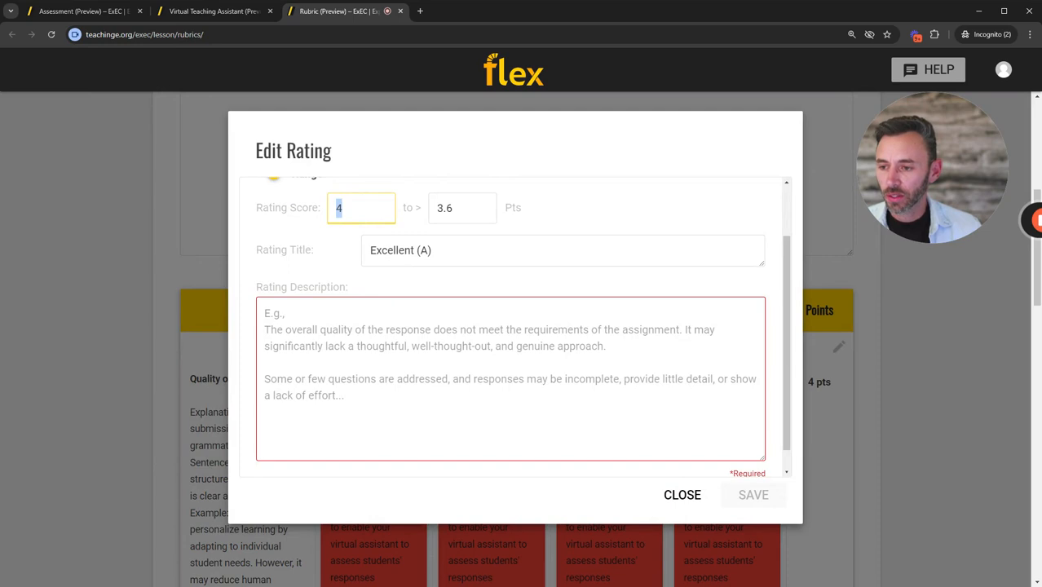
scroll(511, 327, "up", 1)
left_click(283, 230)
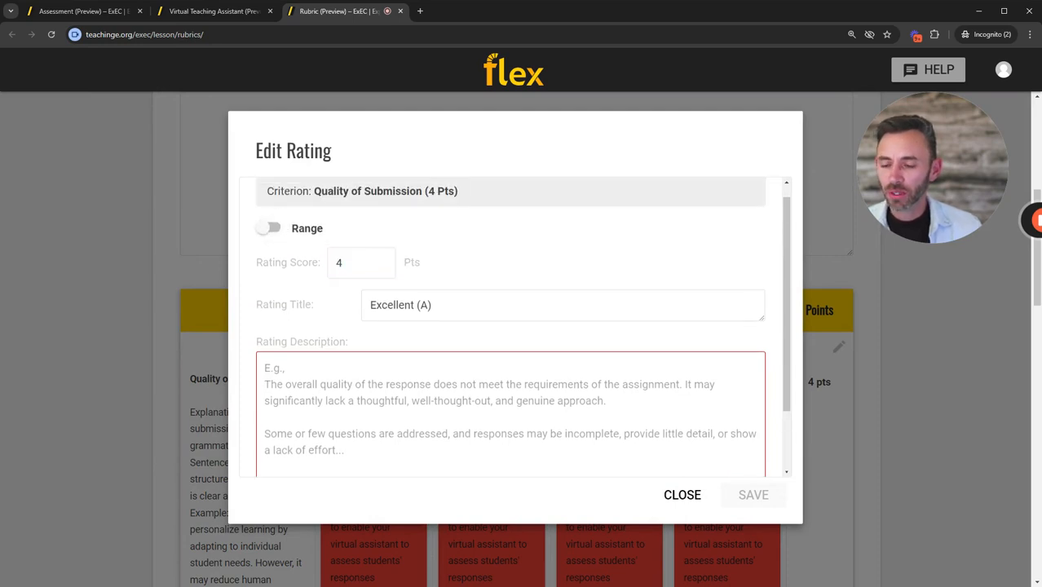
left_click(246, 14)
left_click(343, 11)
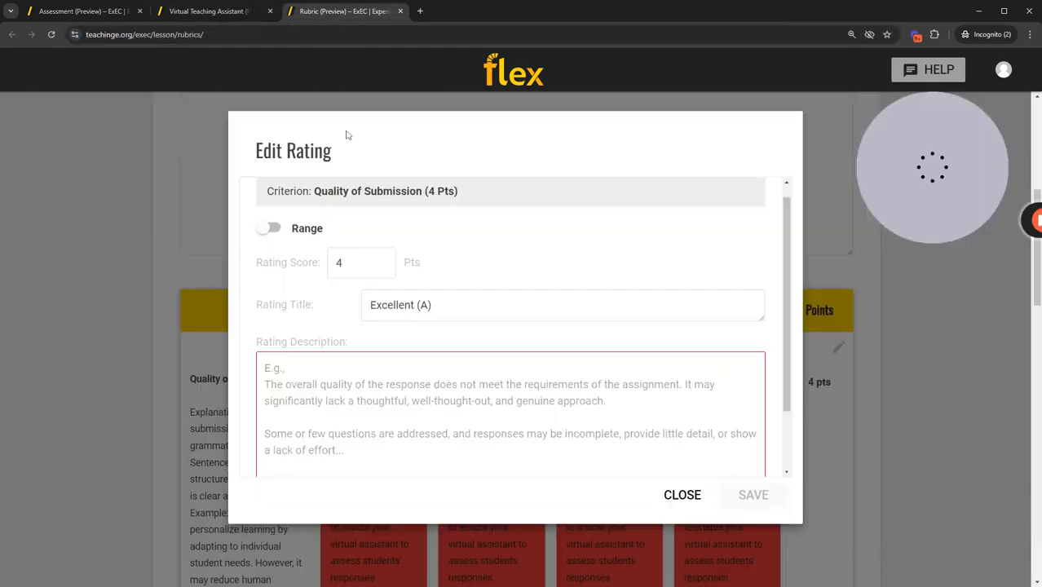
key("ctrl+v")
left_click(753, 495)
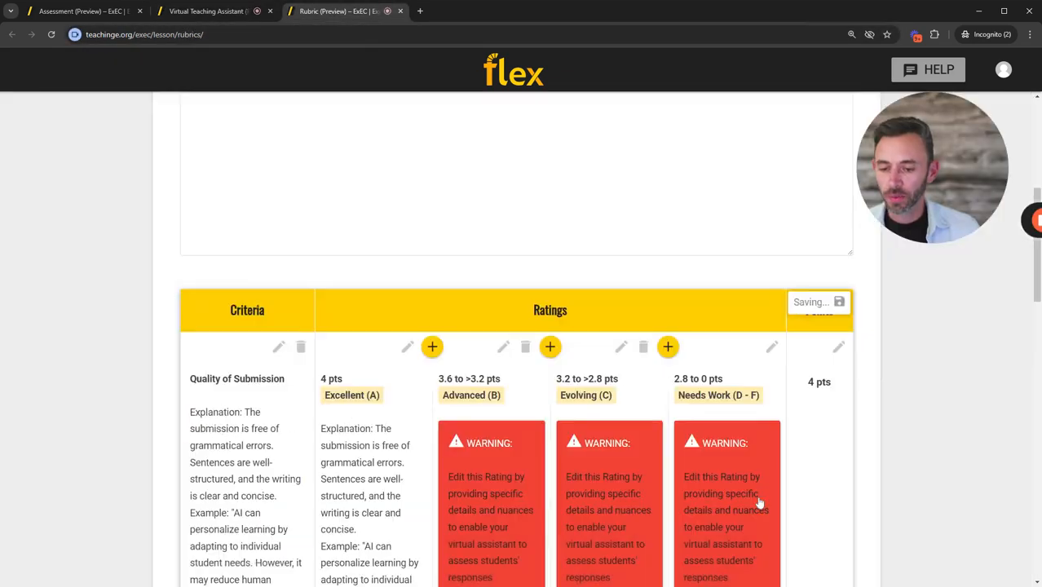
Step: Switch the Quality of Submission criterion's Advanced (B) rating from a range to a single score of 3 points
left_click(504, 348)
left_click(269, 229)
key("Tab")
key("ctrl+a")
type("3")
key("Tab")
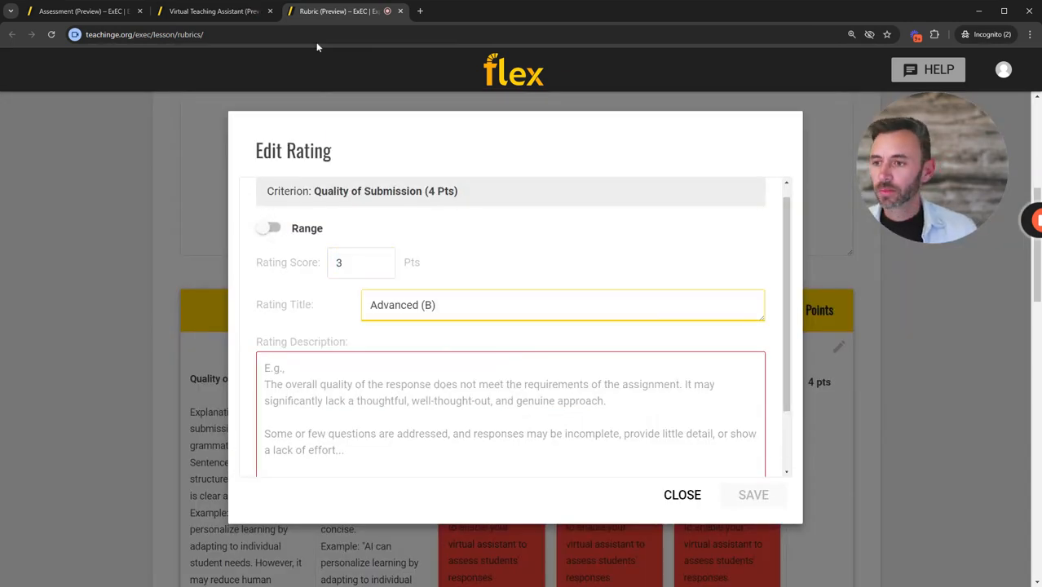
Step: Copy the assistant's Good (3 points) explanation and example for Grammar into the Advanced (B) rating description and save the rating
left_click(214, 11)
scroll(355, 253, "down", 1)
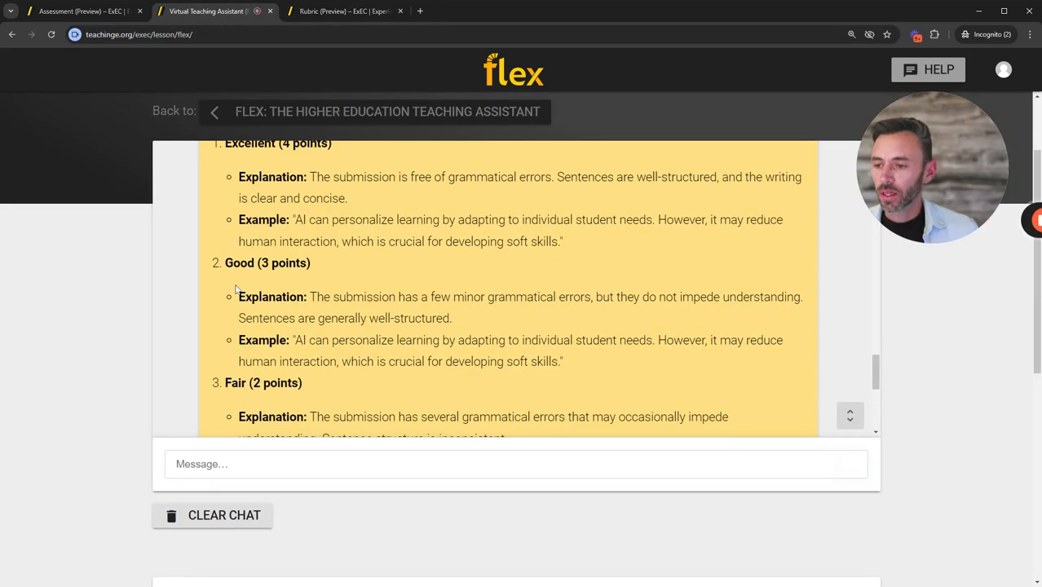
left_click_drag(236, 296, 626, 370)
key("ctrl+c")
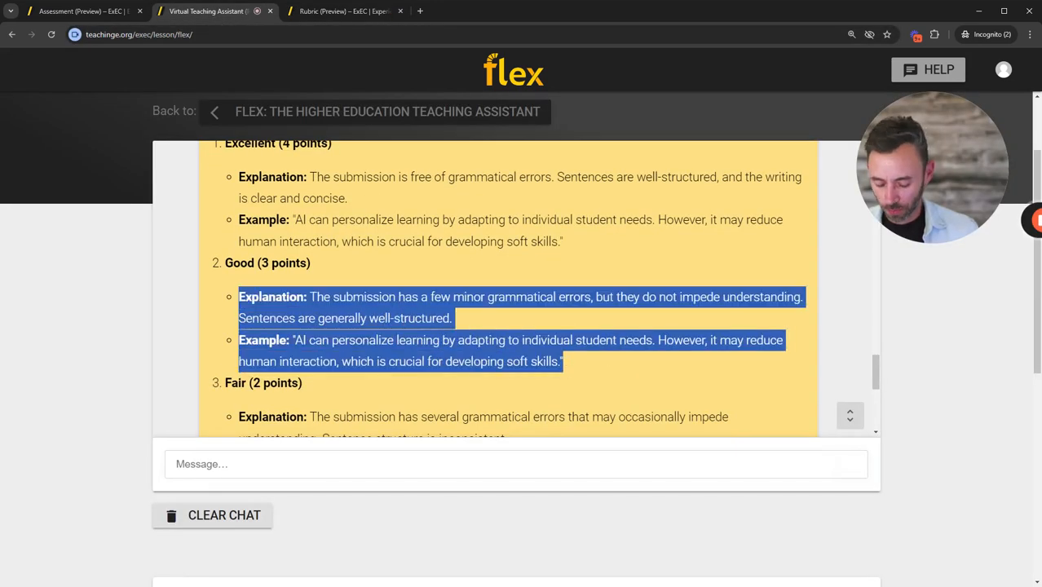
left_click(338, 11)
key("Tab")
key("ctrl+v")
left_click(744, 495)
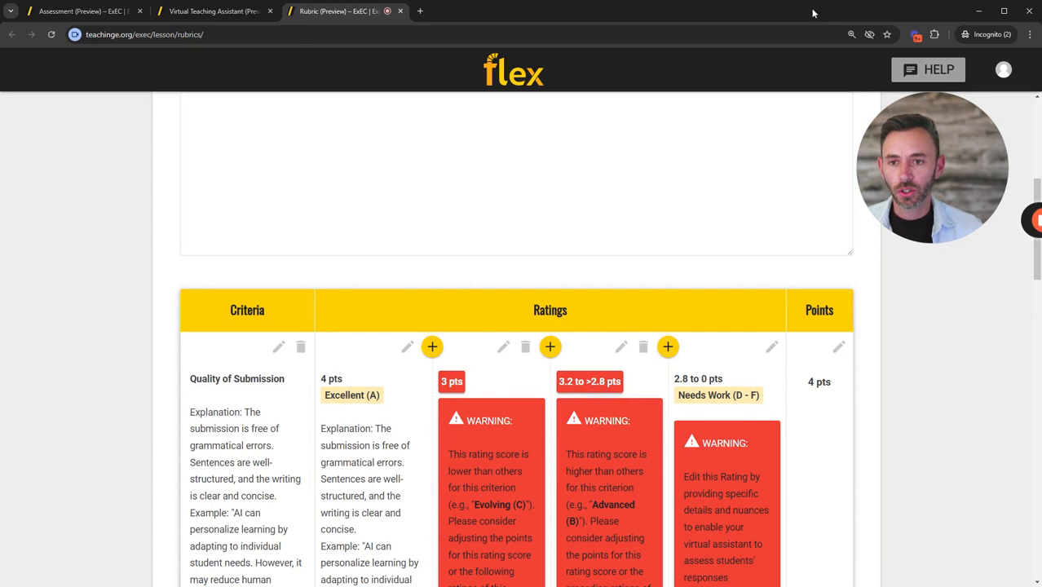
Step: Review the completed rubric's Quality of Submission and Grammar criteria with their rating descriptions and points
mouse_move(1029, 228)
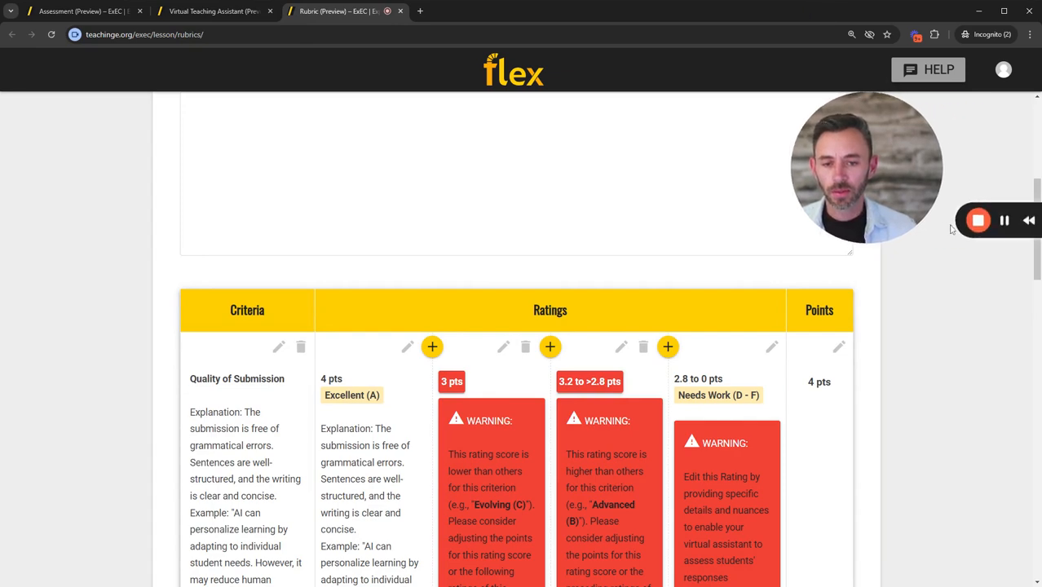
scroll(926, 208, "down", 5)
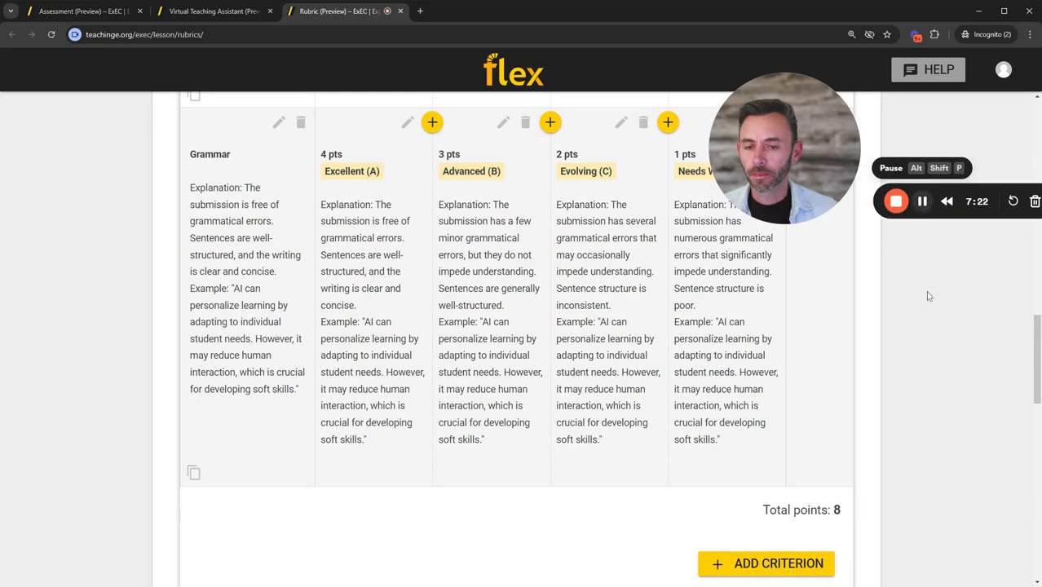
scroll(821, 194, "up", 2)
left_click_drag(821, 194, 998, 194)
scroll(418, 418, "up", 10)
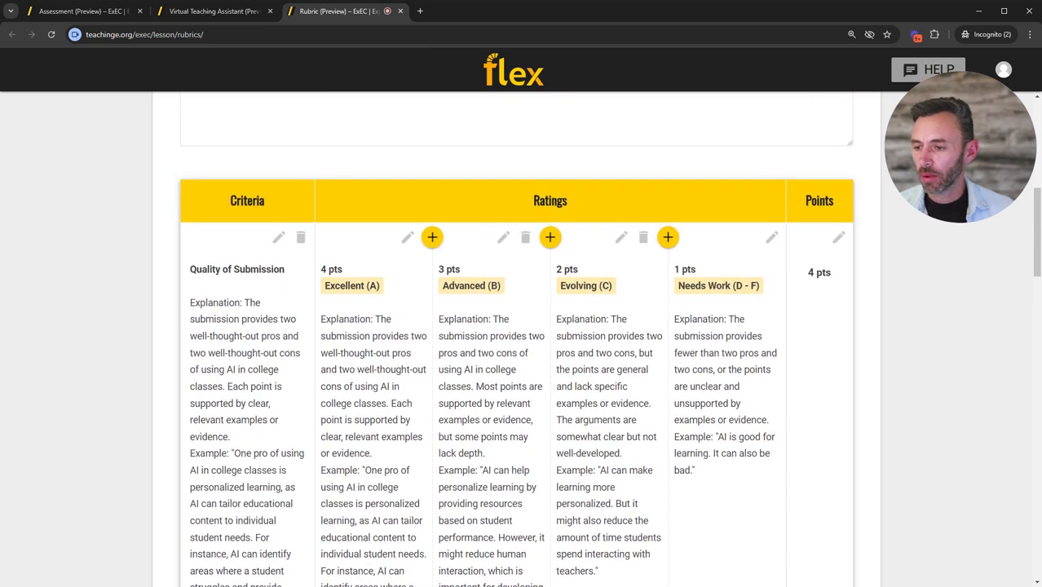
scroll(216, 282, "down", 8)
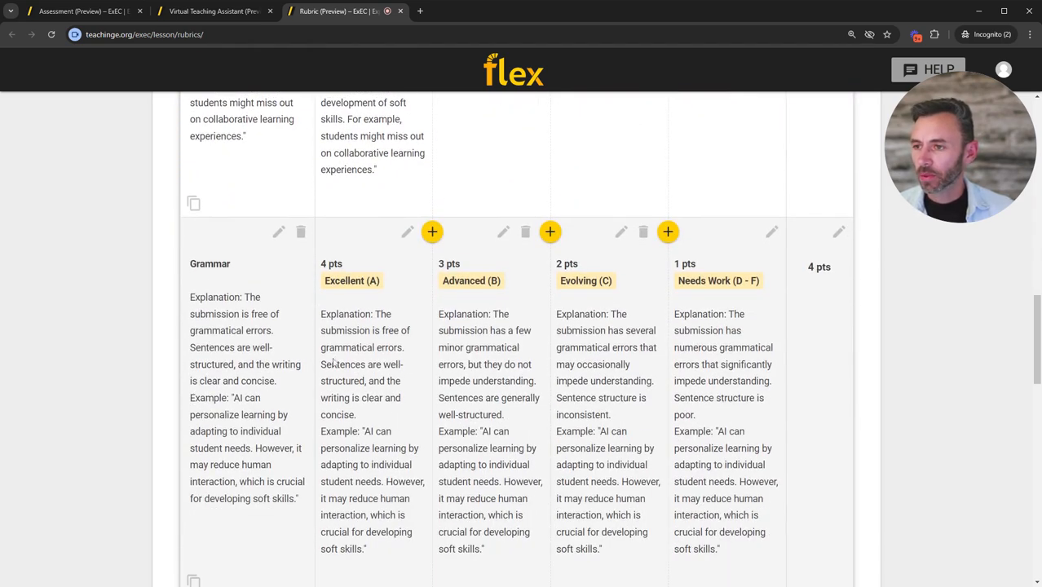
scroll(216, 282, "up", 2)
Step: On the Assessment page, replace the student submission with the copied essay on the pros and cons of AI and save it
left_click(81, 11)
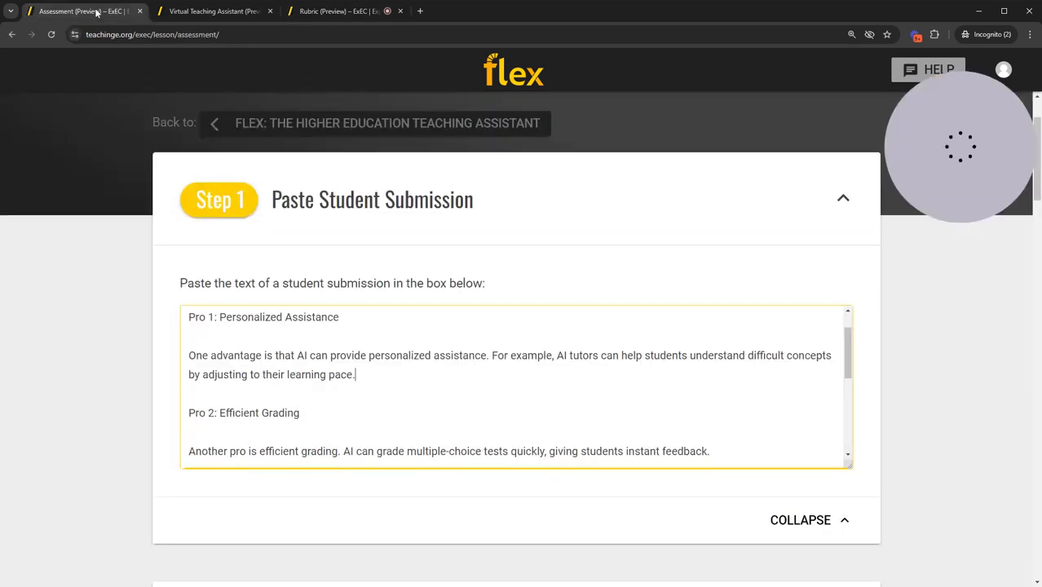
left_click(304, 272)
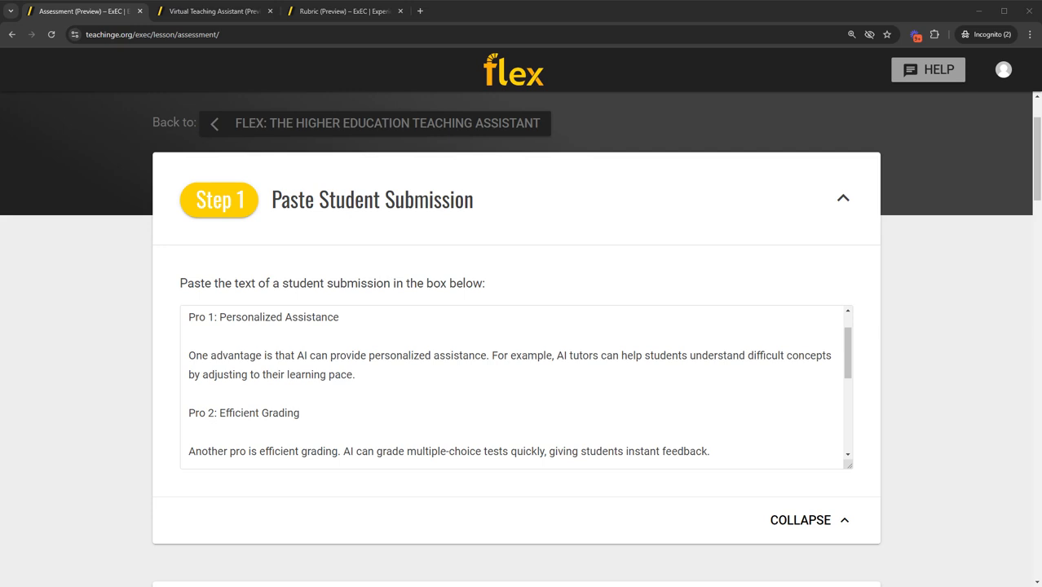
left_click(434, 356)
key("ctrl+a")
key("ctrl+v")
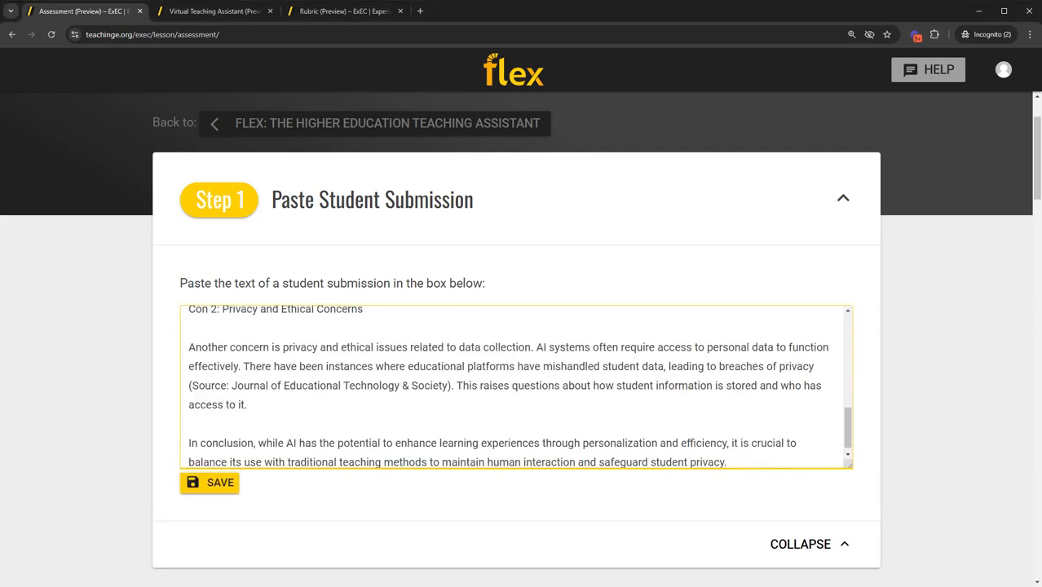
left_click(204, 484)
Step: Assess the saved submission with Detailed feedback length and Offer a Strategy for areas of improvement
scroll(129, 445, "down", 7)
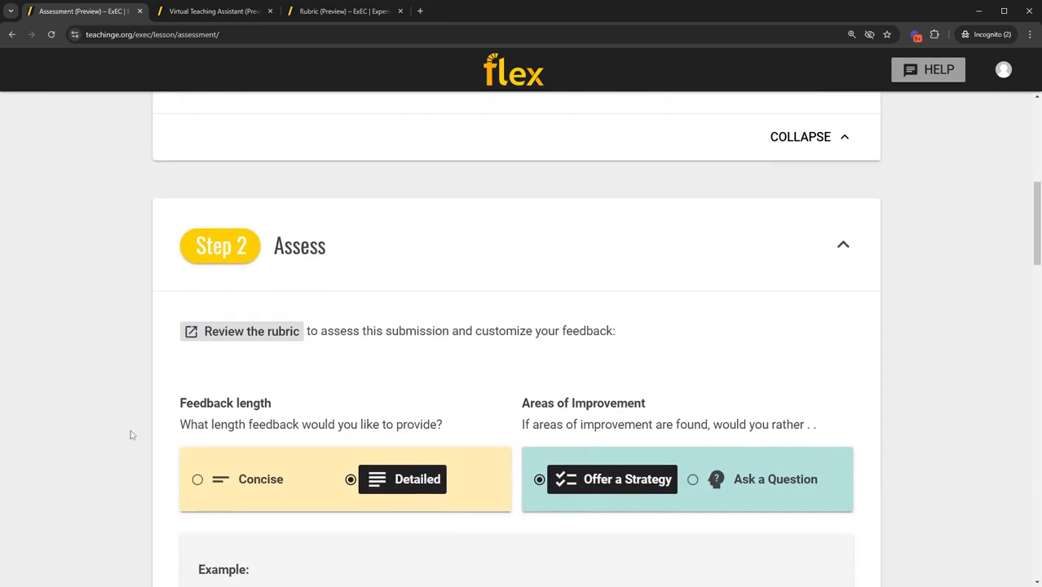
scroll(237, 373, "down", 2)
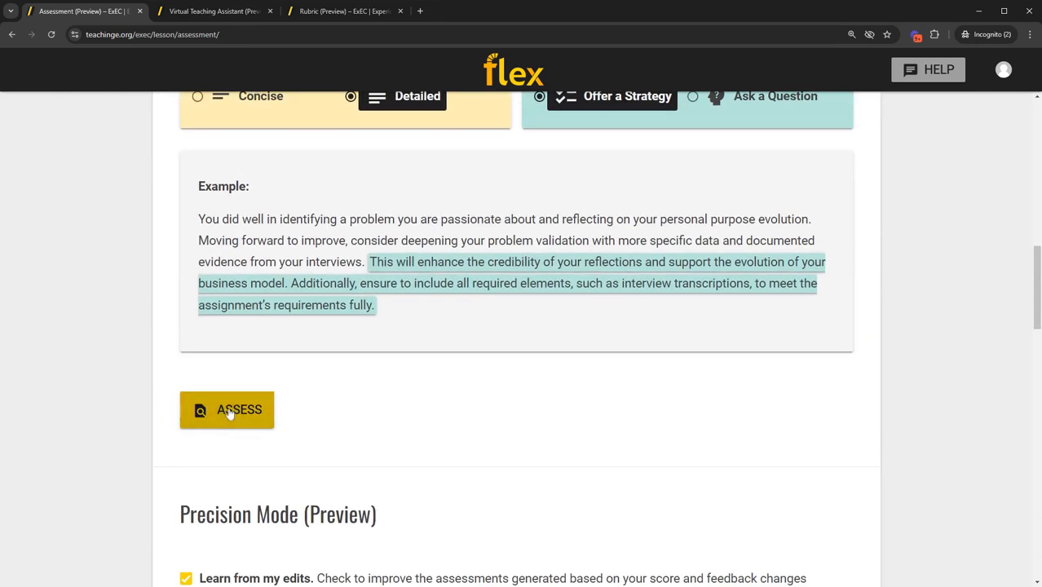
left_click(226, 410)
Step: Examine the generated grades for each criterion and the detailed feedback explaining them, and return to the Assess options
scroll(128, 391, "down", 4)
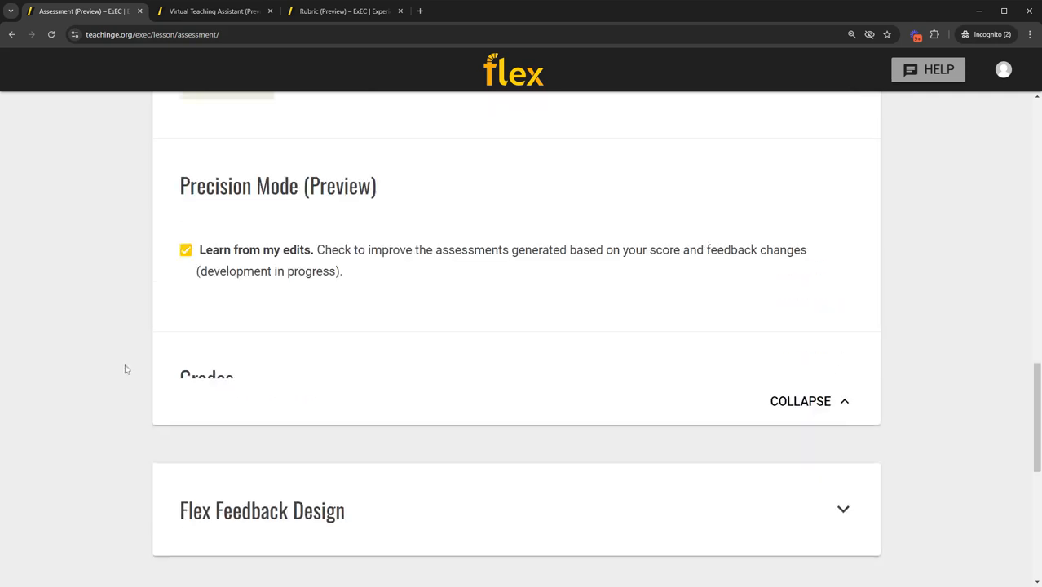
scroll(126, 369, "down", 2)
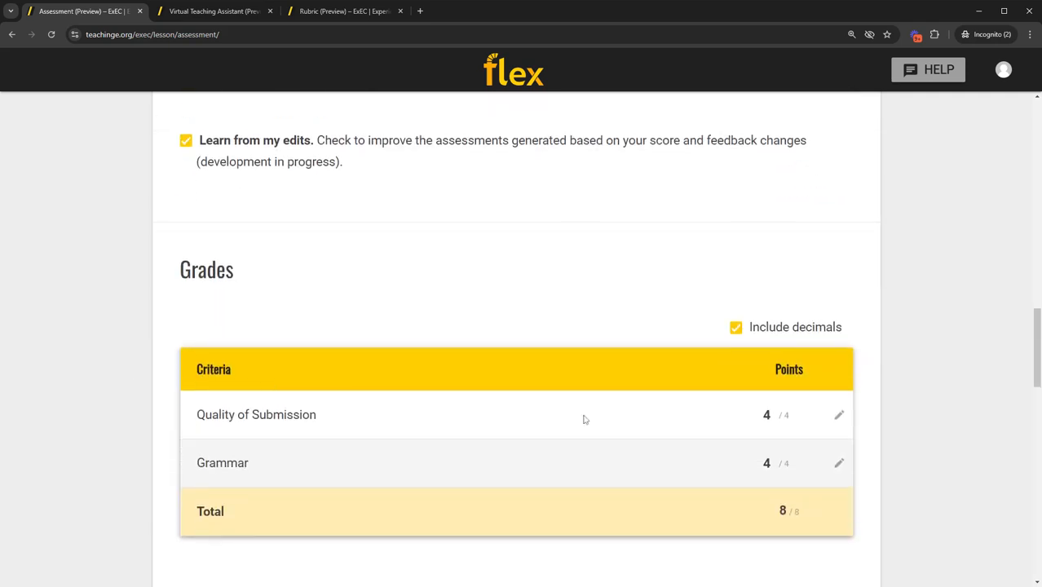
scroll(758, 469, "down", 6)
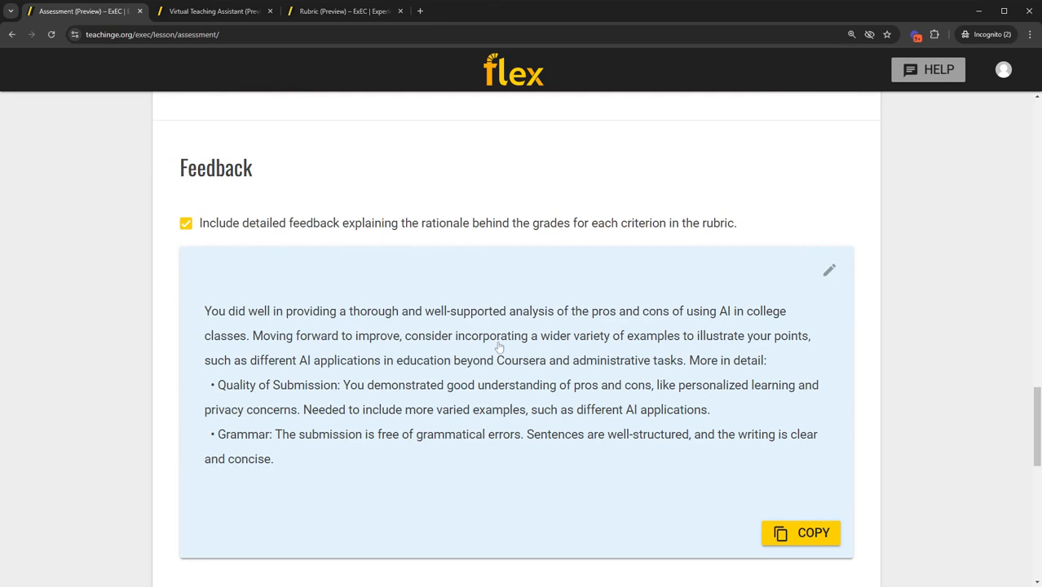
scroll(725, 262, "up", 7)
scroll(728, 296, "up", 5)
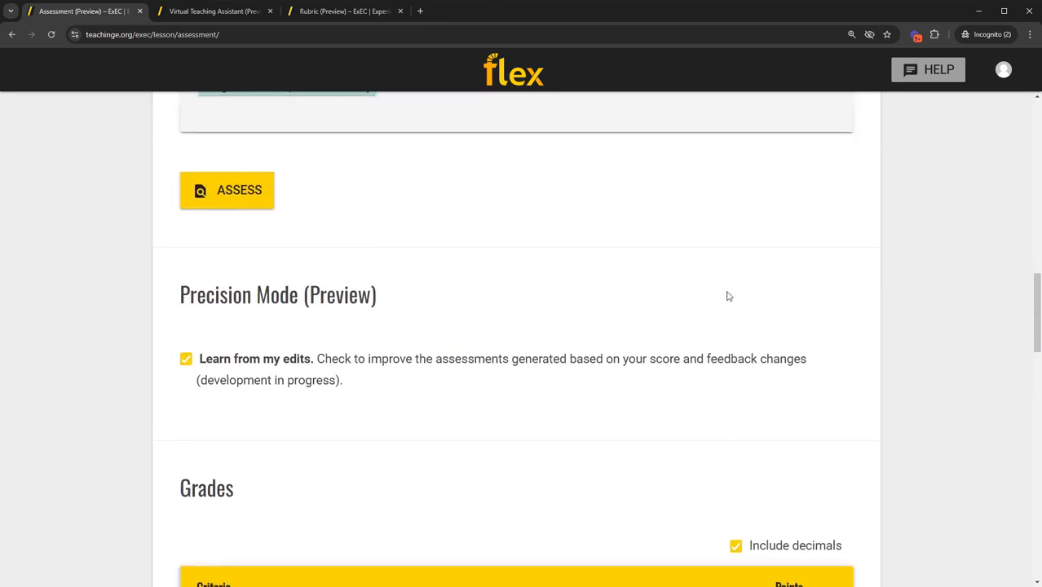
scroll(721, 299, "up", 9)
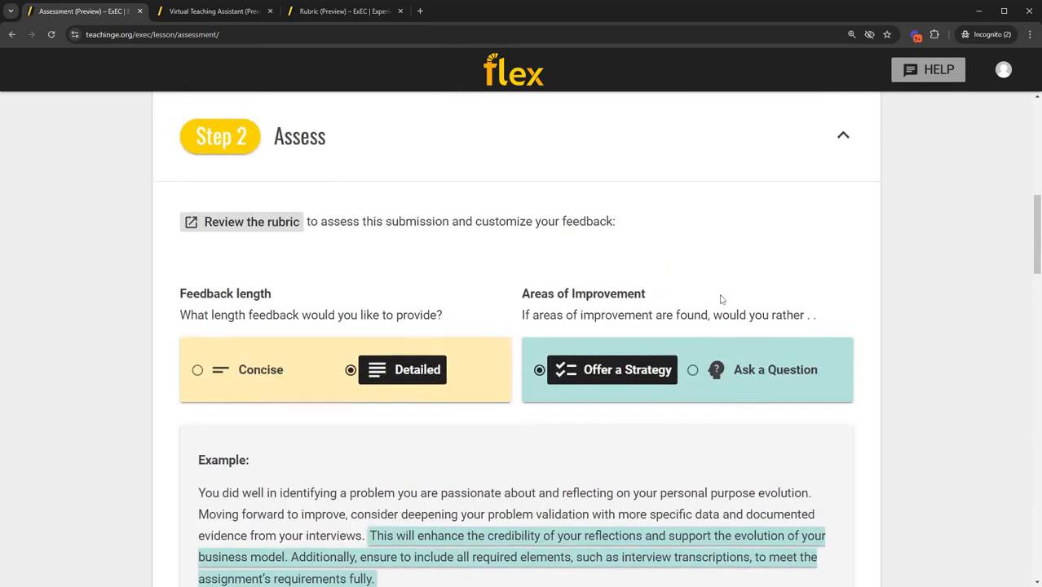